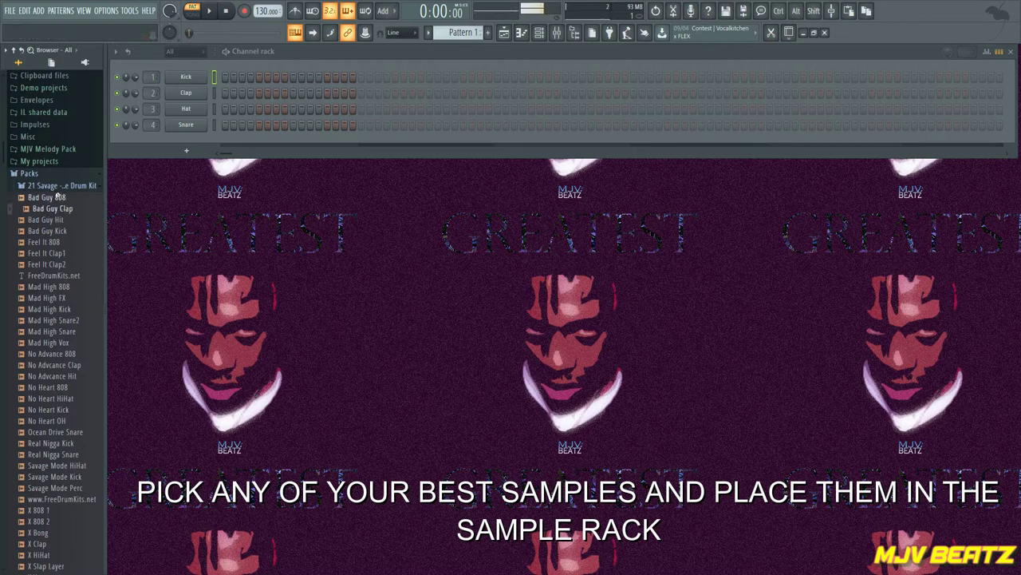
Step: Audition the 808, clap, hit and kick samples in the drum kit and load Mad High 808 into the Kick channel
{"action": "left_click", "coordinate": [58, 197]}
{"action": "left_click", "coordinate": [51, 221]}
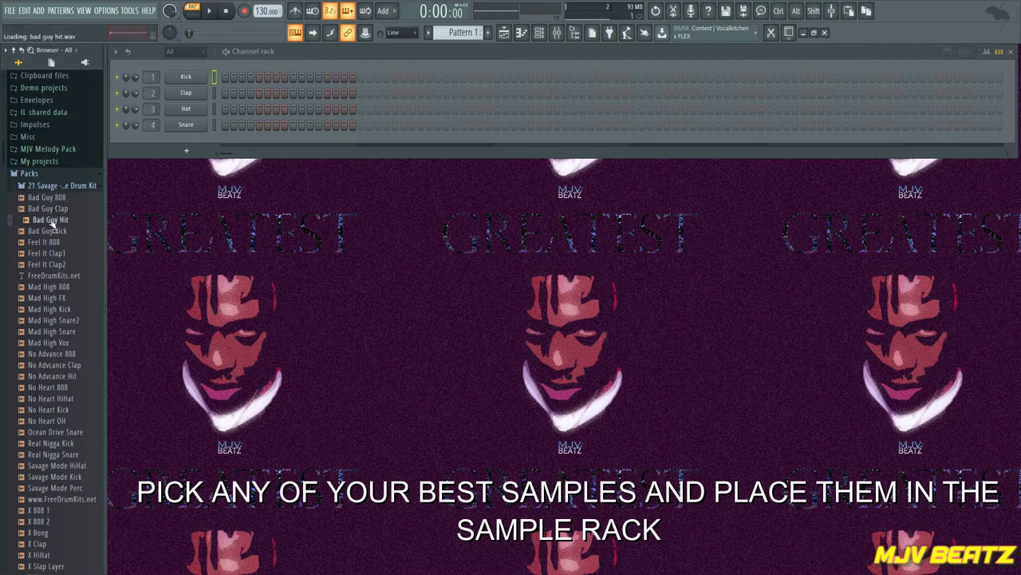
{"action": "left_click", "coordinate": [51, 231]}
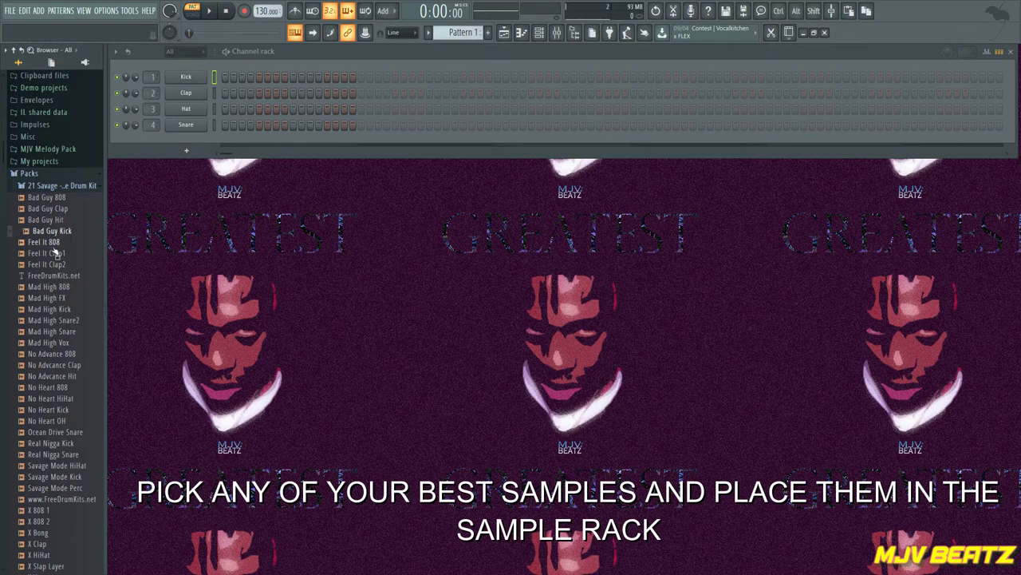
{"action": "left_click", "coordinate": [51, 242]}
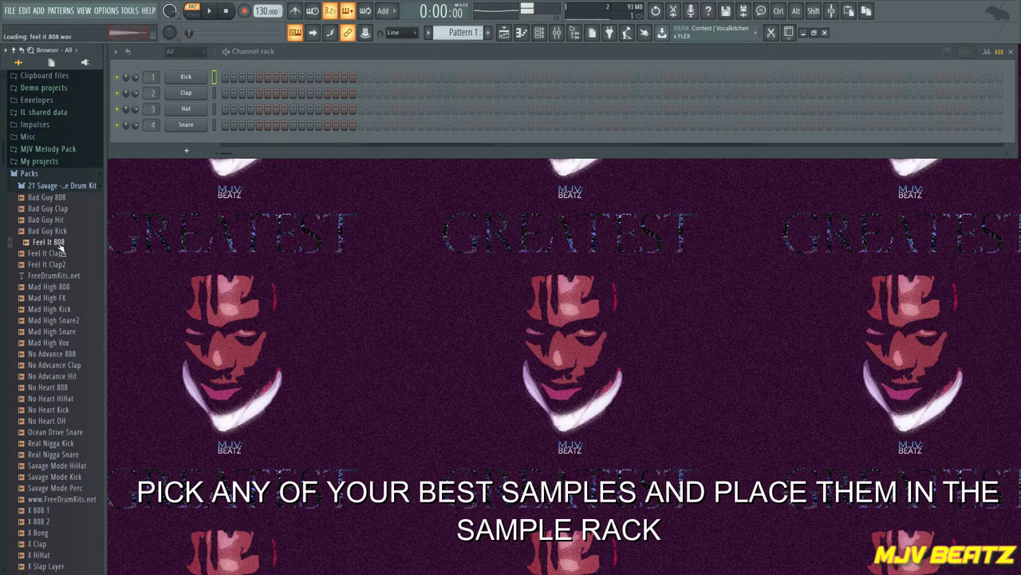
{"action": "left_click", "coordinate": [56, 287]}
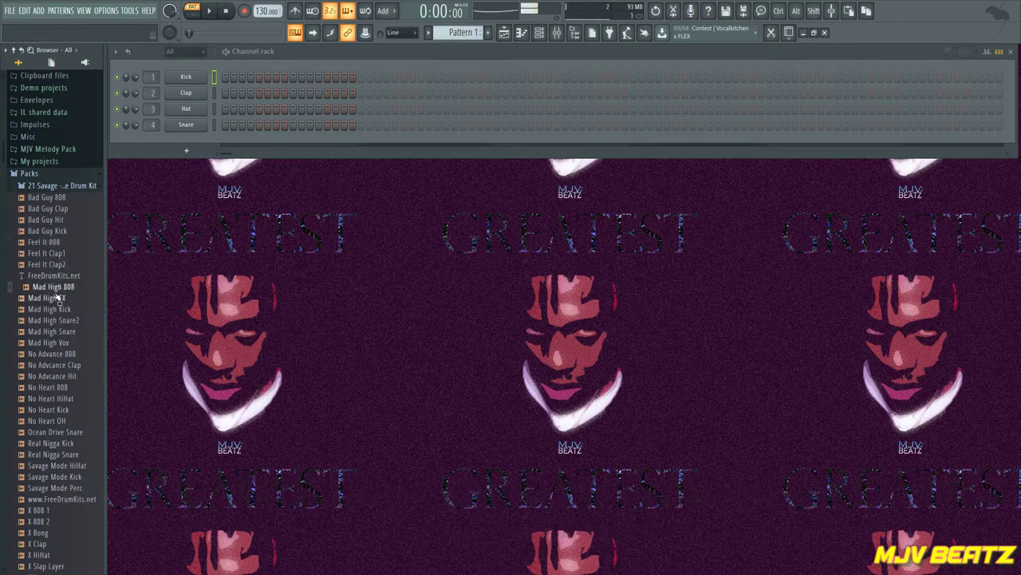
{"action": "left_click_drag", "start_coordinate": [55, 292], "coordinate": [186, 77]}
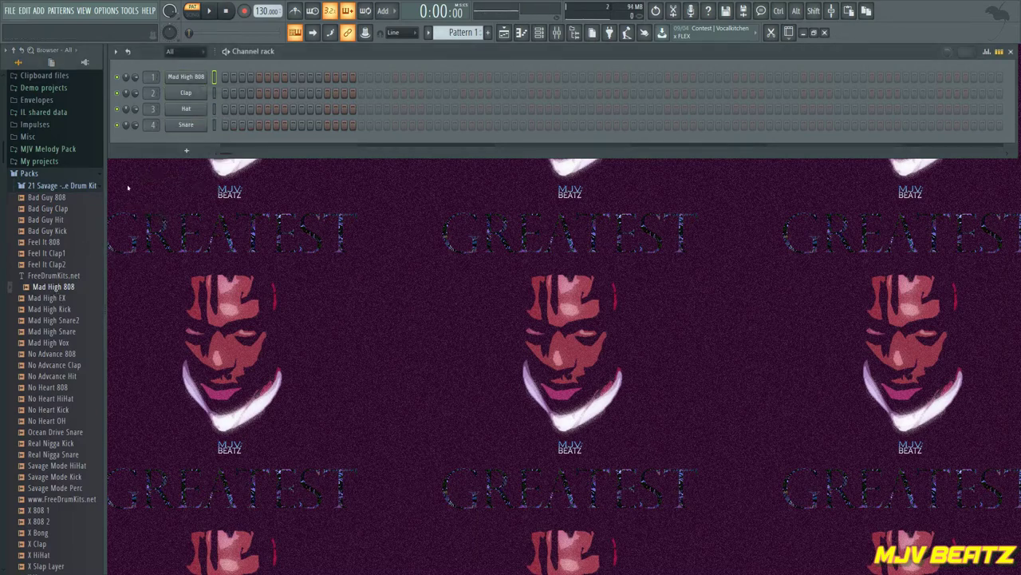
Step: Audition the remaining Mad High samples and load Mad High Snare2 into the Snare channel
{"action": "left_click", "coordinate": [68, 299]}
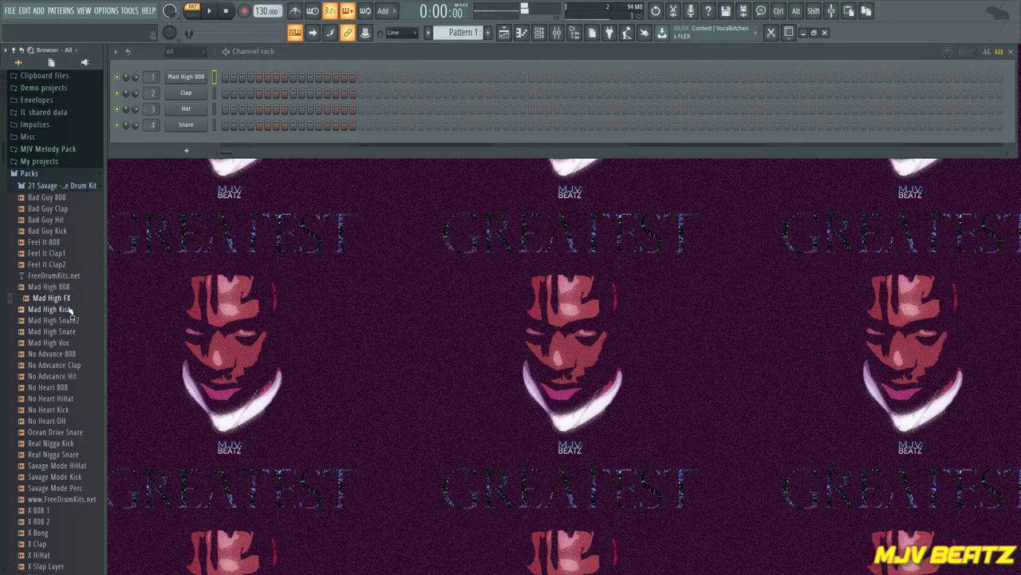
{"action": "left_click", "coordinate": [70, 310]}
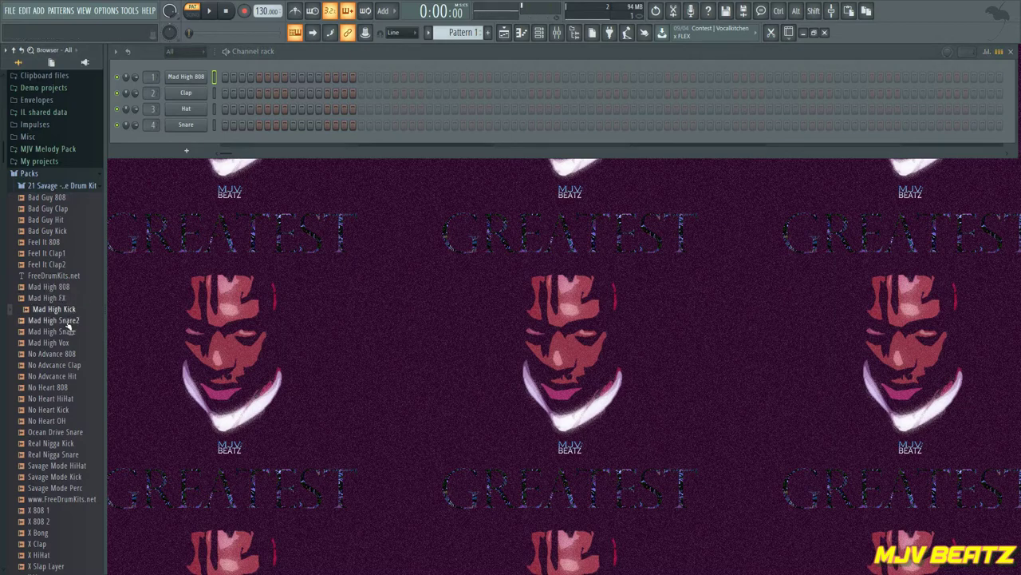
{"action": "left_click", "coordinate": [69, 320]}
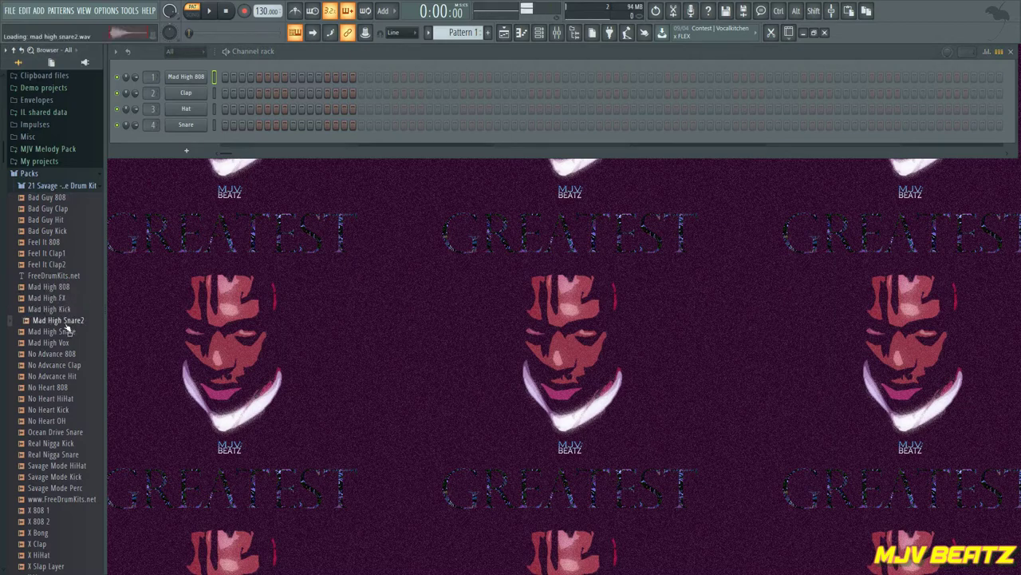
{"action": "left_click", "coordinate": [68, 323]}
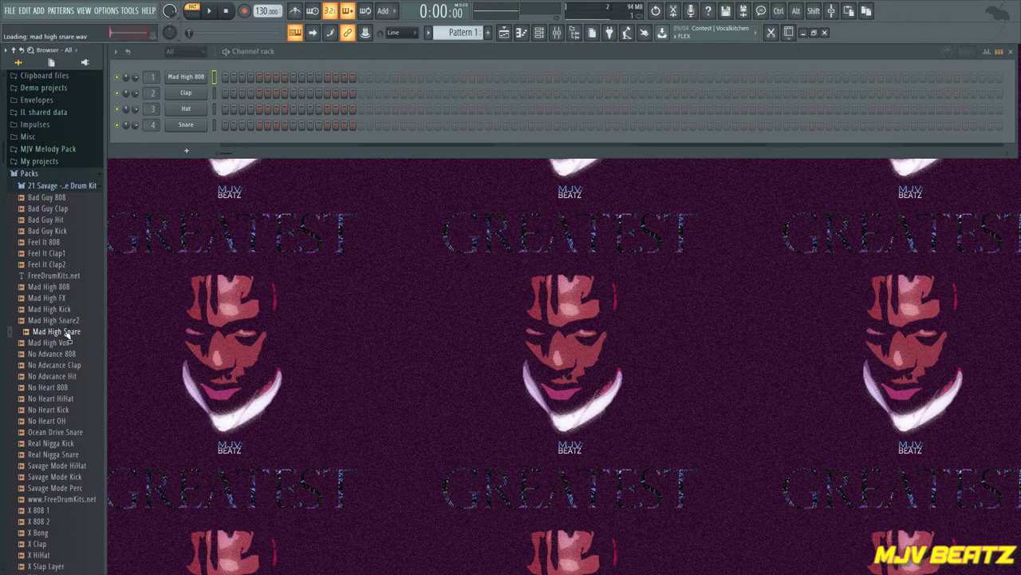
{"action": "left_click_drag", "start_coordinate": [69, 325], "coordinate": [186, 125]}
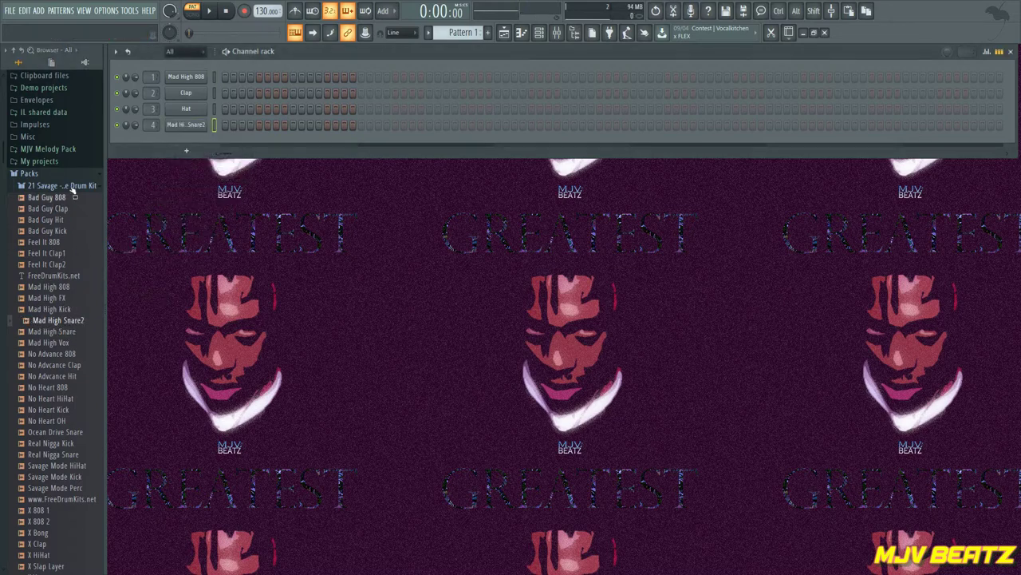
Step: Load the No Advcance Hit sample into the Hat channel and adjust its crossfade and sample start
{"action": "left_click", "coordinate": [66, 377]}
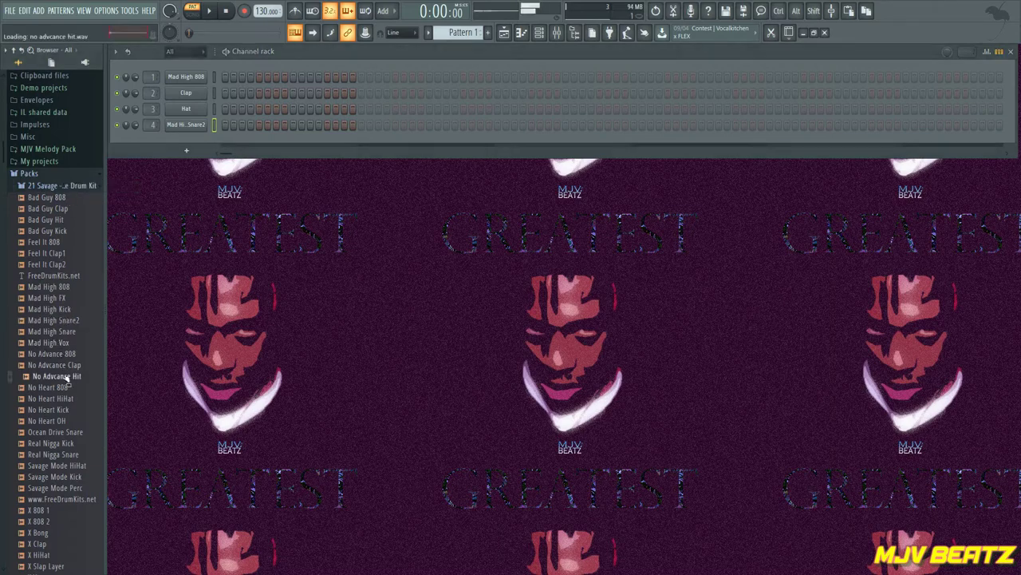
{"action": "left_click_drag", "start_coordinate": [68, 382], "coordinate": [190, 112]}
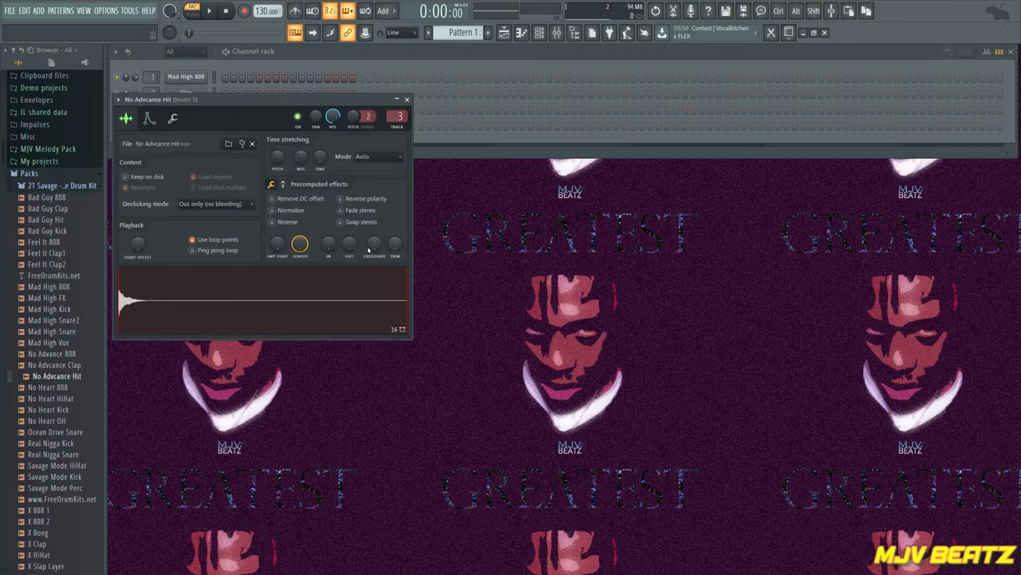
{"action": "left_click_drag", "start_coordinate": [376, 245], "coordinate": [382, 240]}
{"action": "left_click_drag", "start_coordinate": [284, 246], "coordinate": [284, 245]}
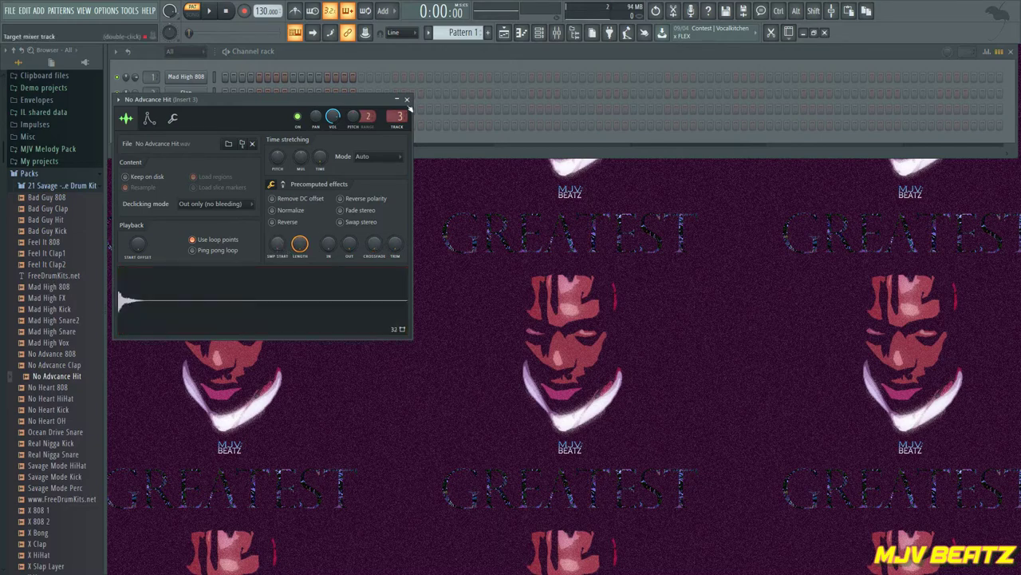
{"action": "left_click", "coordinate": [408, 101]}
Step: Extend the pattern across the step grid and fill the No Advcance Hit channel every 2 steps
{"action": "left_click", "coordinate": [778, 108]}
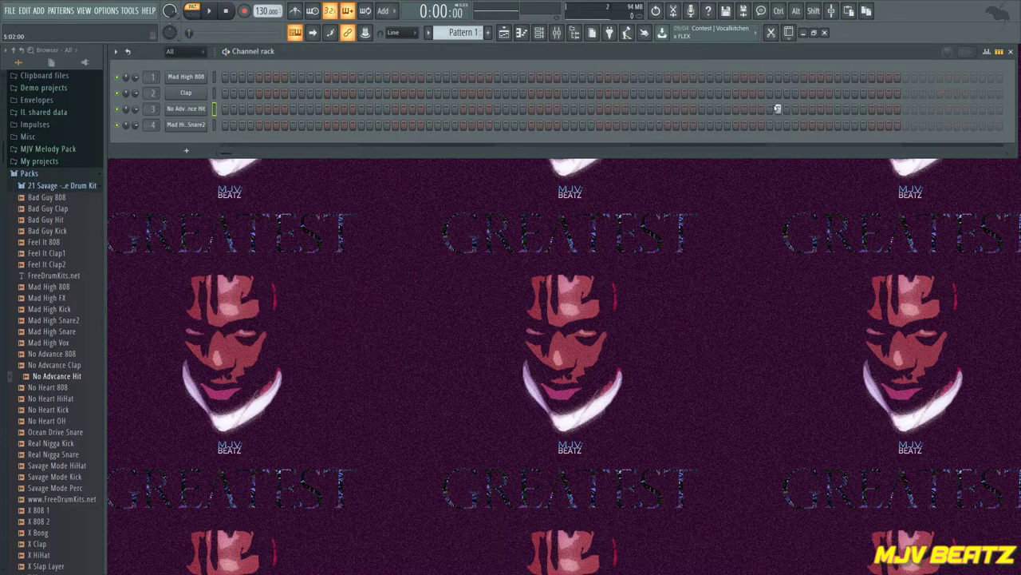
{"action": "left_click", "coordinate": [914, 108]}
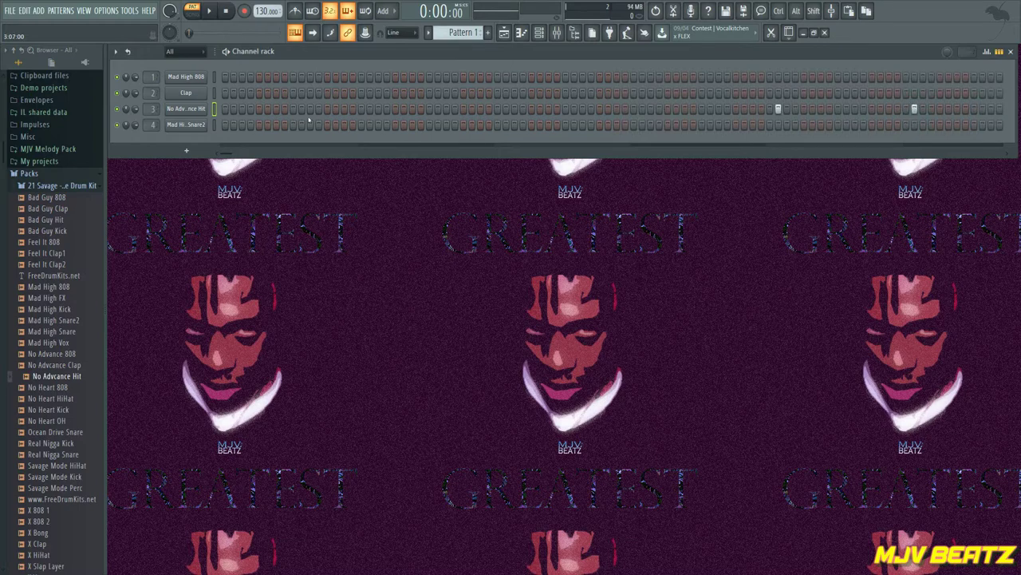
{"action": "right_click", "coordinate": [182, 112]}
{"action": "left_click", "coordinate": [328, 151]}
Step: Place Mad High Snare2 hits every 16 steps starting at step 9 while playing the pattern
{"action": "key", "text": "space"}
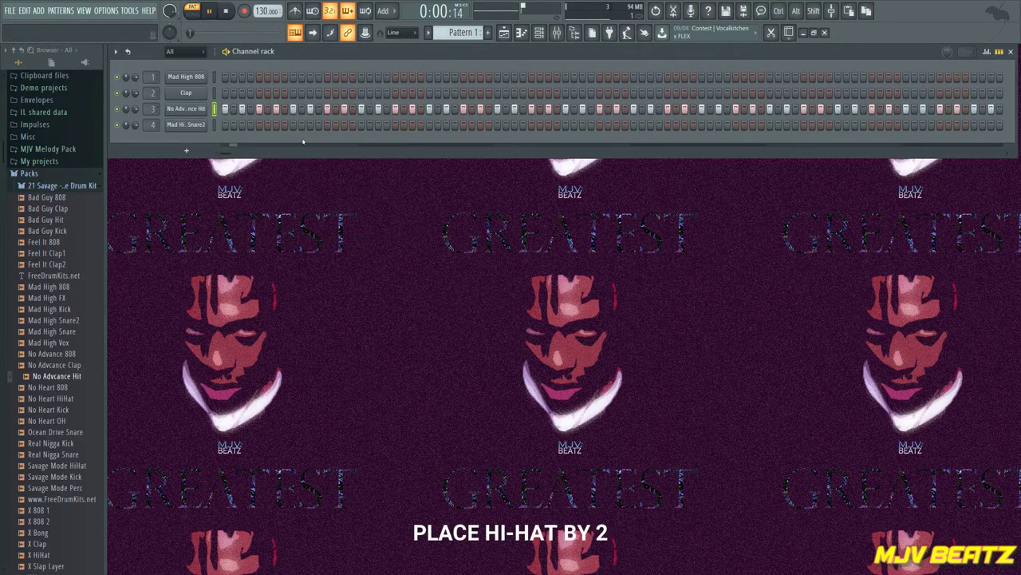
{"action": "left_click", "coordinate": [430, 126]}
{"action": "left_click", "coordinate": [565, 125]}
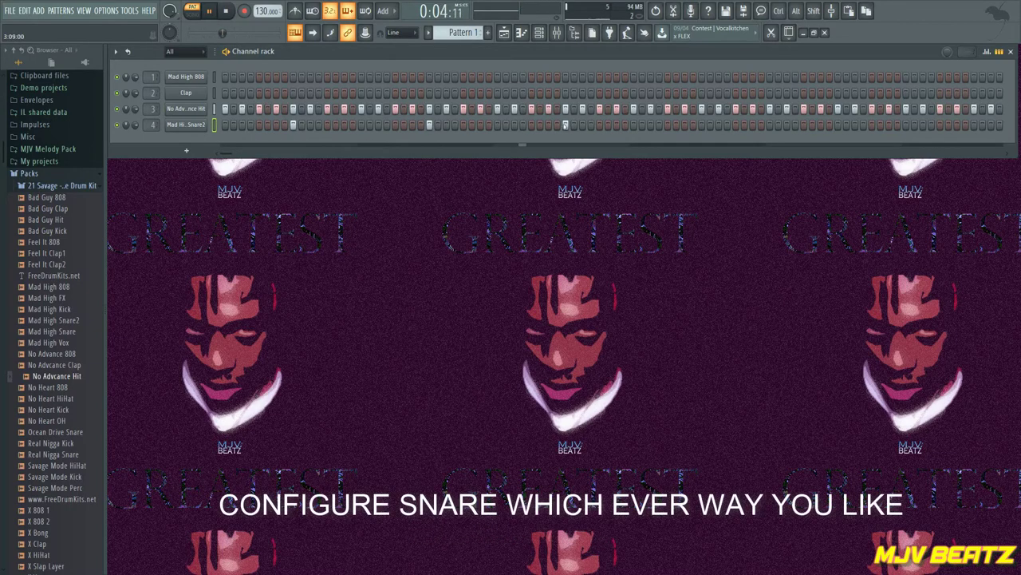
{"action": "left_click", "coordinate": [701, 126]}
{"action": "left_click", "coordinate": [838, 125]}
{"action": "key", "text": "space"}
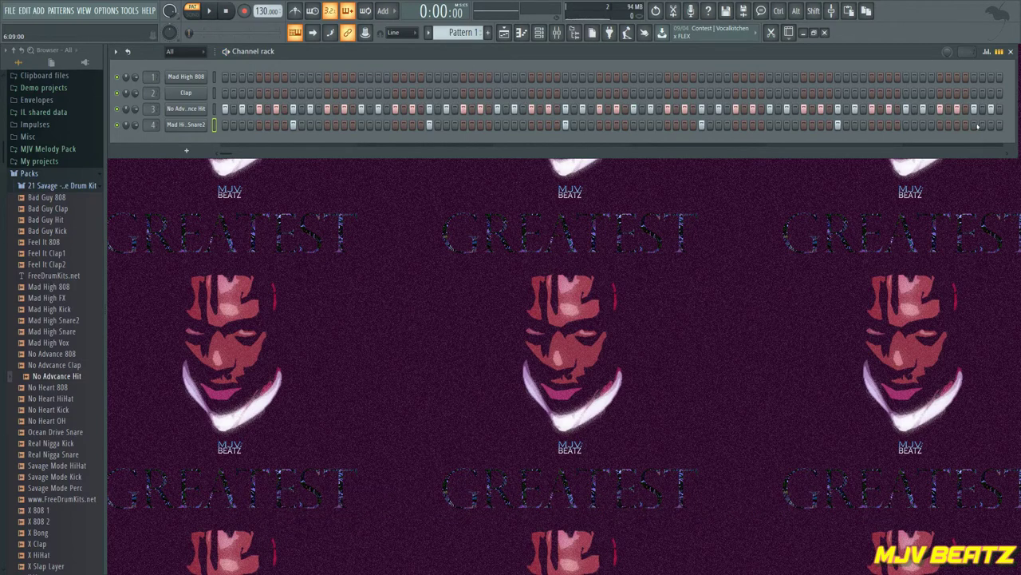
Step: Set the project tempo to 150 BPM
{"action": "scroll", "coordinate": [263, 11], "scroll_direction": "up", "scroll_amount": 6}
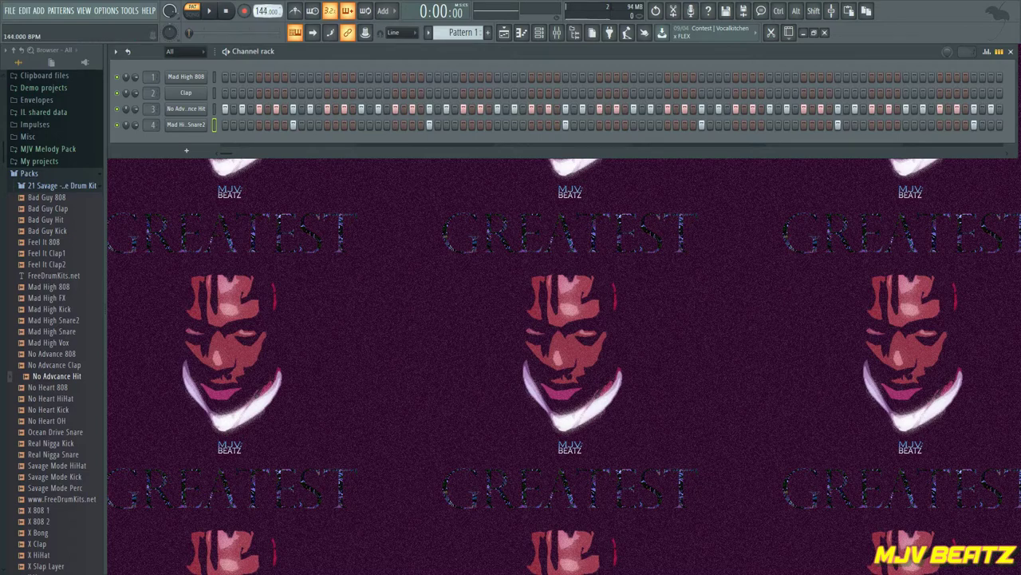
{"action": "scroll", "coordinate": [266, 11], "scroll_direction": "up", "scroll_amount": 5}
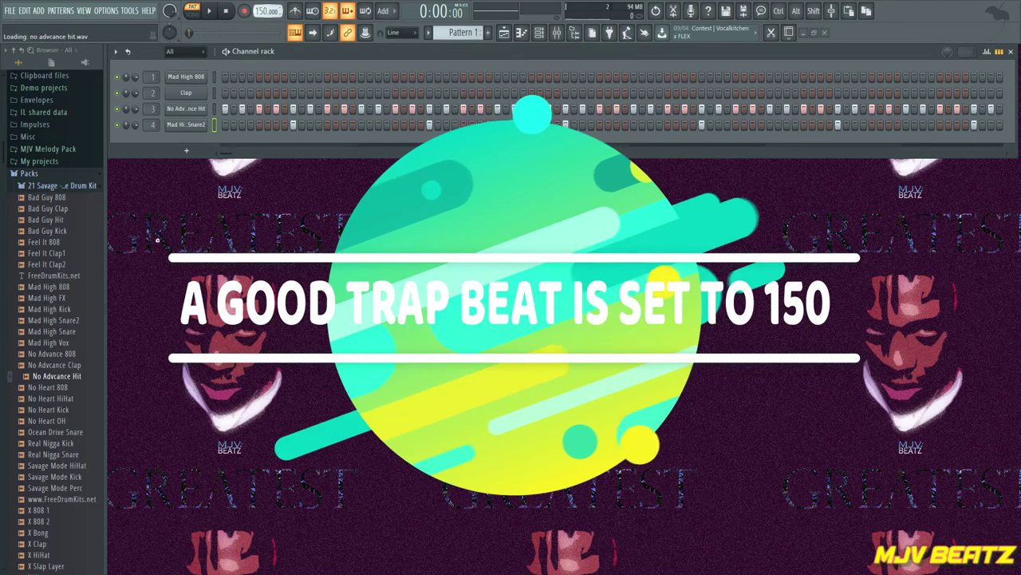
Step: Turn on Cut itself for the Mad High 808 channel and check its sampler settings
{"action": "right_click", "coordinate": [206, 77]}
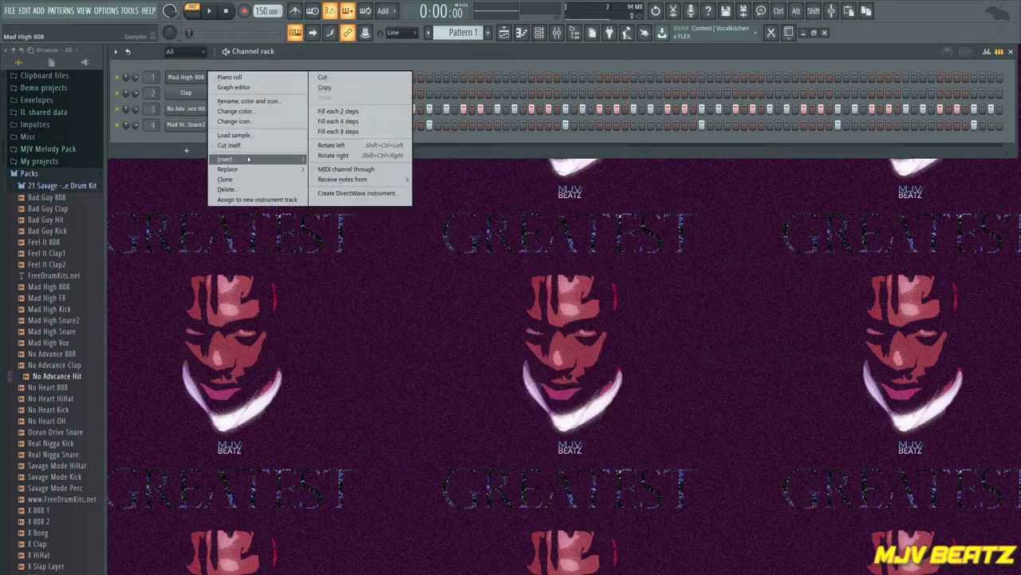
{"action": "left_click", "coordinate": [220, 145]}
{"action": "left_click", "coordinate": [188, 77]}
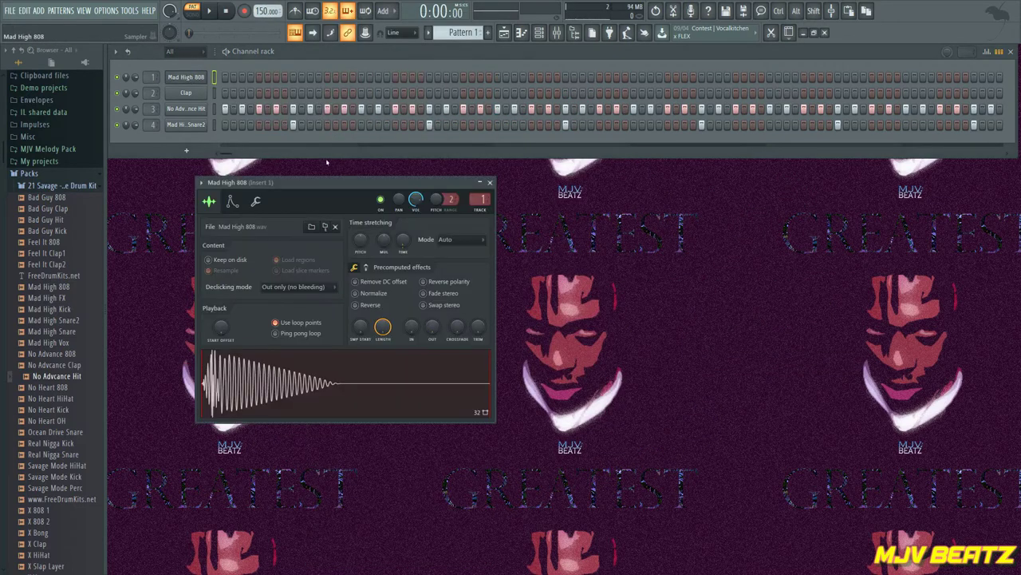
{"action": "left_click", "coordinate": [490, 182]}
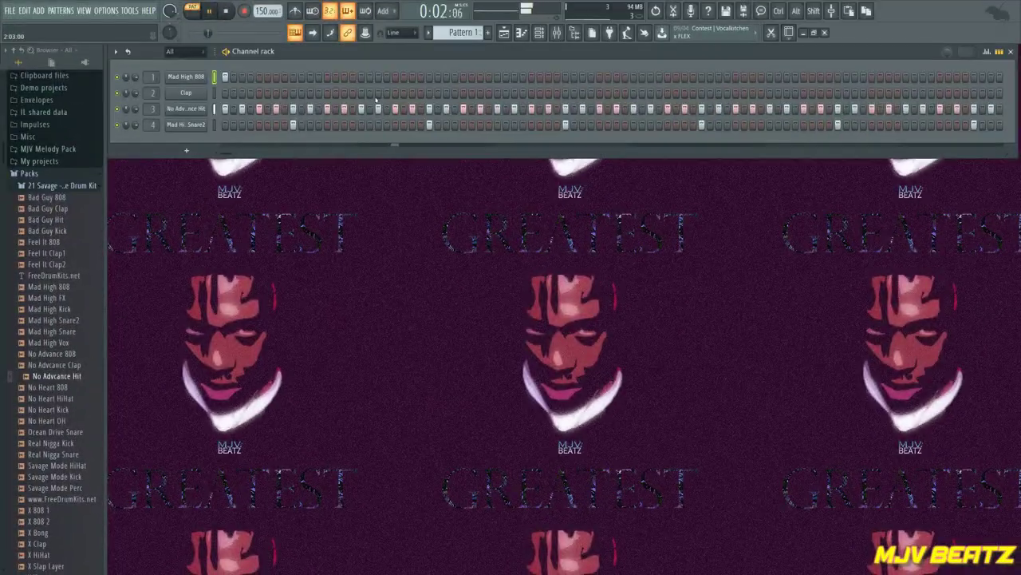
Step: Adjust the sample start of the Mad High 808 channel slightly and close its settings
{"action": "left_click", "coordinate": [194, 77]}
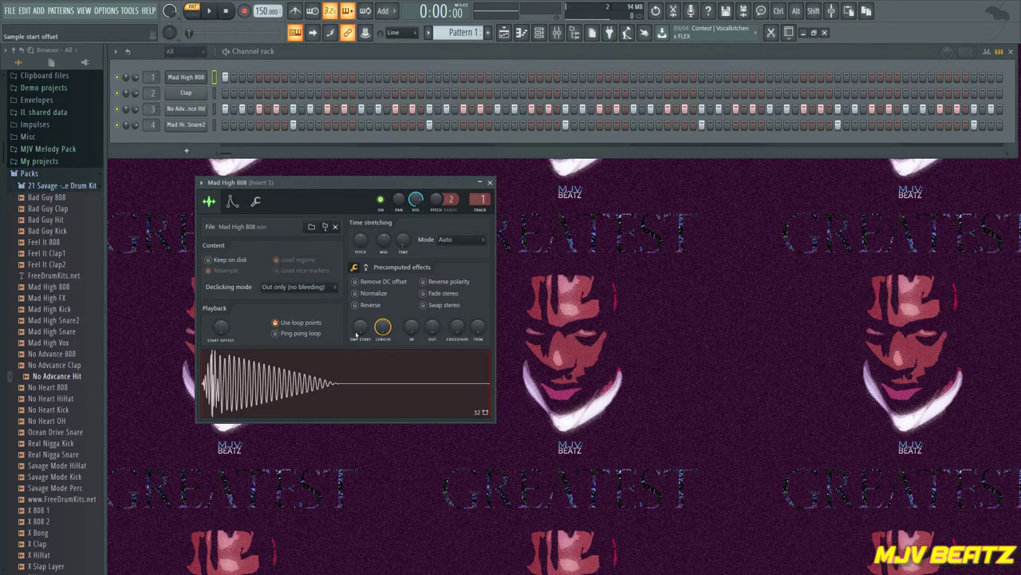
{"action": "left_click_drag", "start_coordinate": [356, 334], "coordinate": [356, 336]}
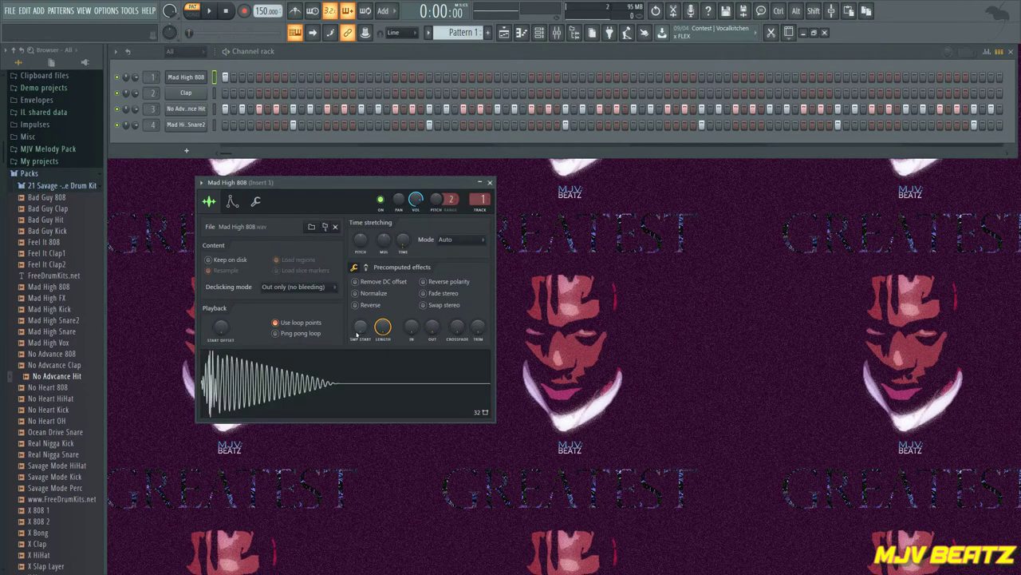
{"action": "left_click", "coordinate": [490, 182]}
Step: Add a hit at step 21 of the Clap channel and play the pattern back
{"action": "key", "text": "space"}
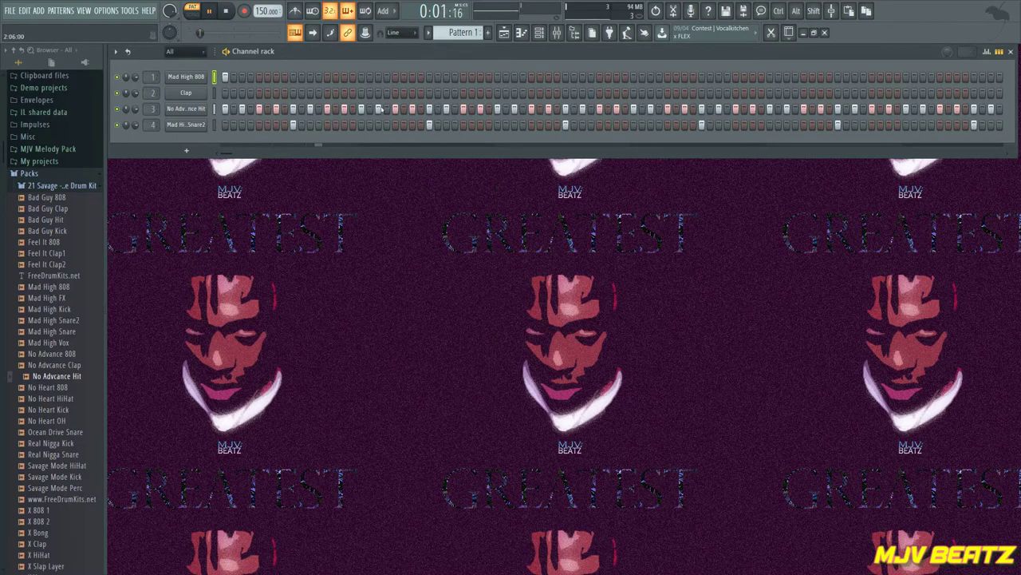
{"action": "left_click", "coordinate": [395, 92]}
{"action": "key", "text": "space"}
{"action": "key", "text": "space"}
Step: Try positions for a second Mad High 808 hit, settle it on step 13 and play the pattern
{"action": "left_click", "coordinate": [361, 76]}
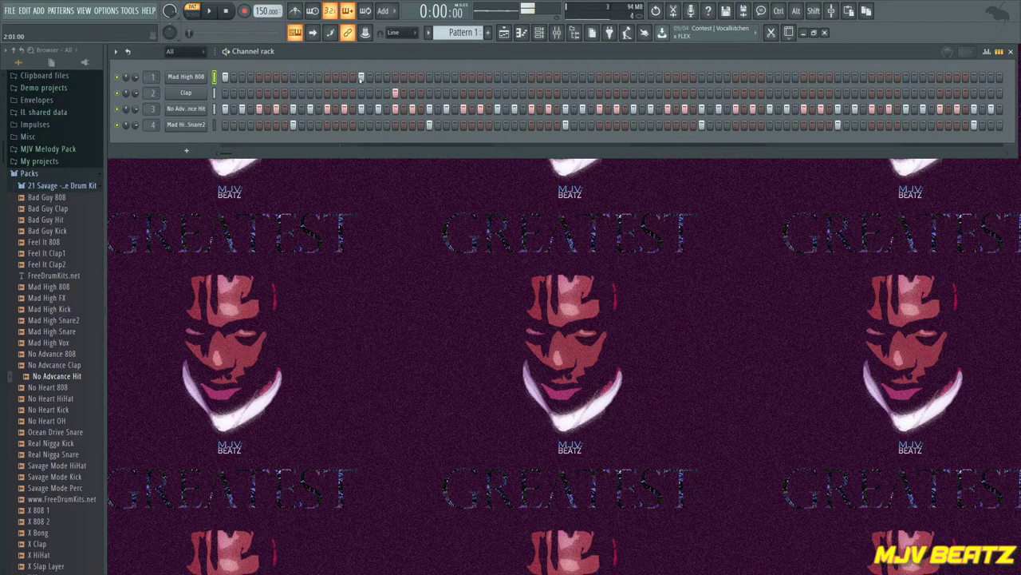
{"action": "left_click", "coordinate": [361, 77]}
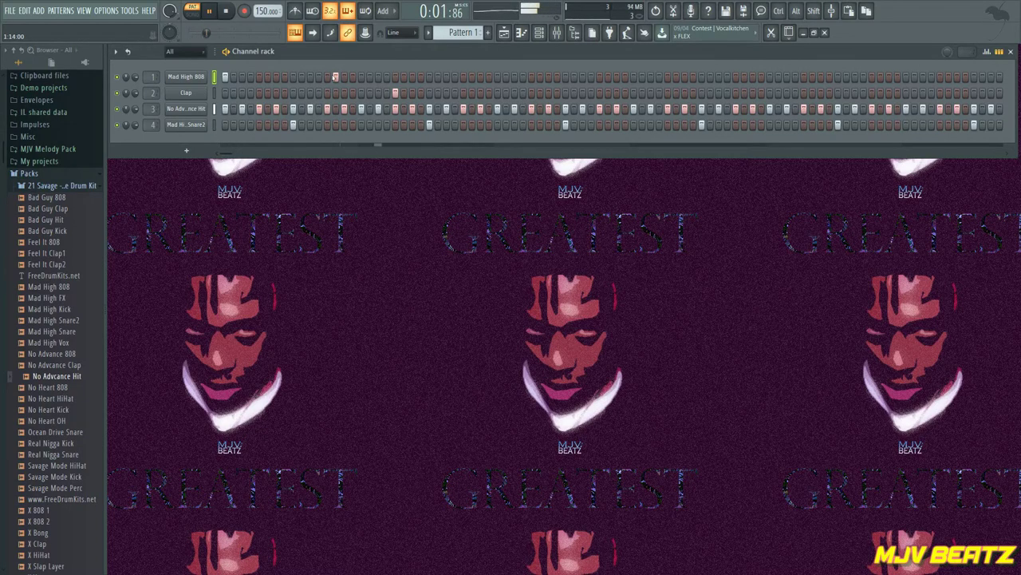
{"action": "key", "text": "space"}
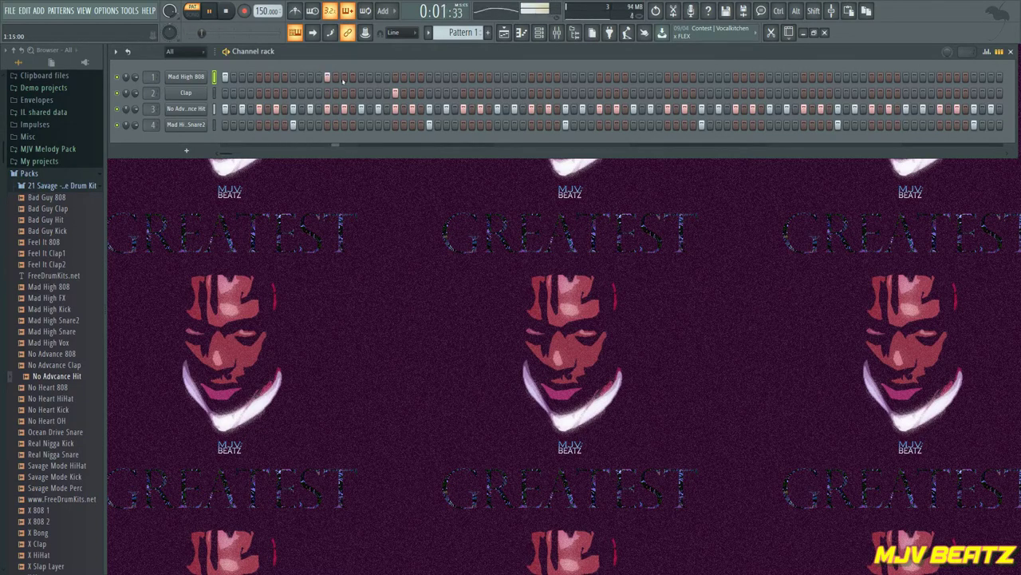
{"action": "key", "text": "space"}
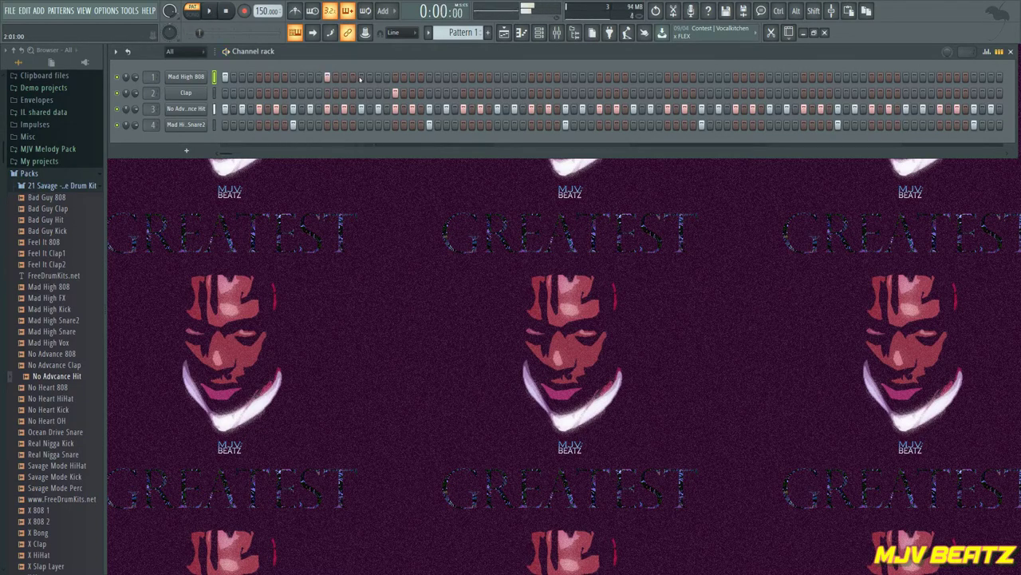
Step: Load the Feel It Clap2 sample into the Clap channel and listen to the pattern with it
{"action": "left_click", "coordinate": [63, 264]}
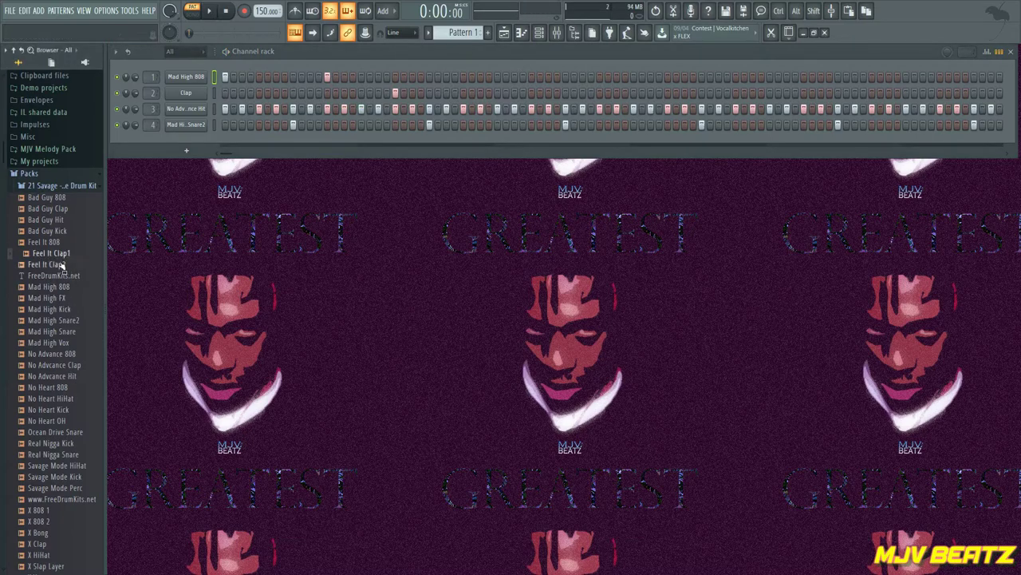
{"action": "left_click_drag", "start_coordinate": [55, 265], "coordinate": [185, 93]}
{"action": "key", "text": "space"}
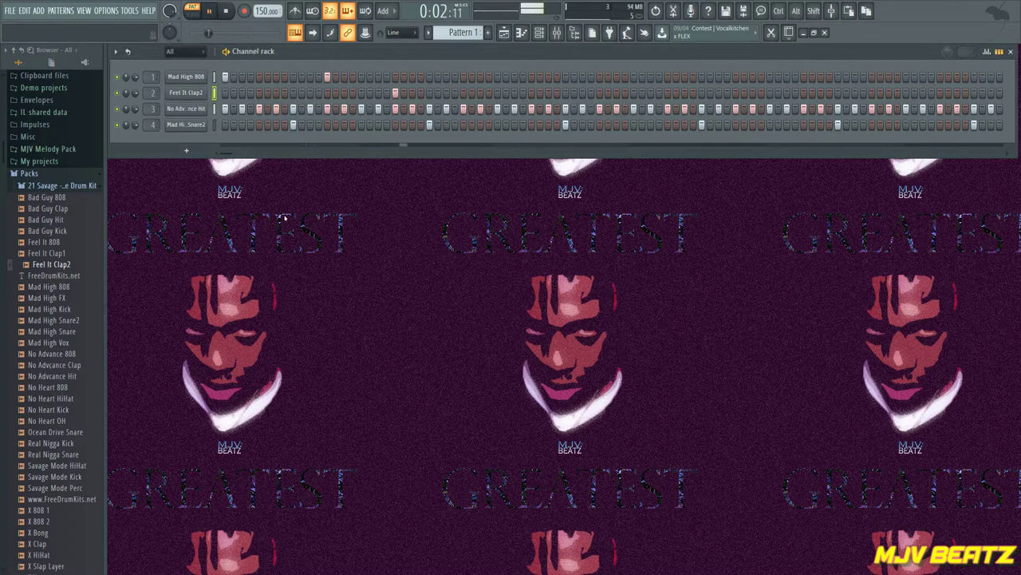
{"action": "key", "text": "space"}
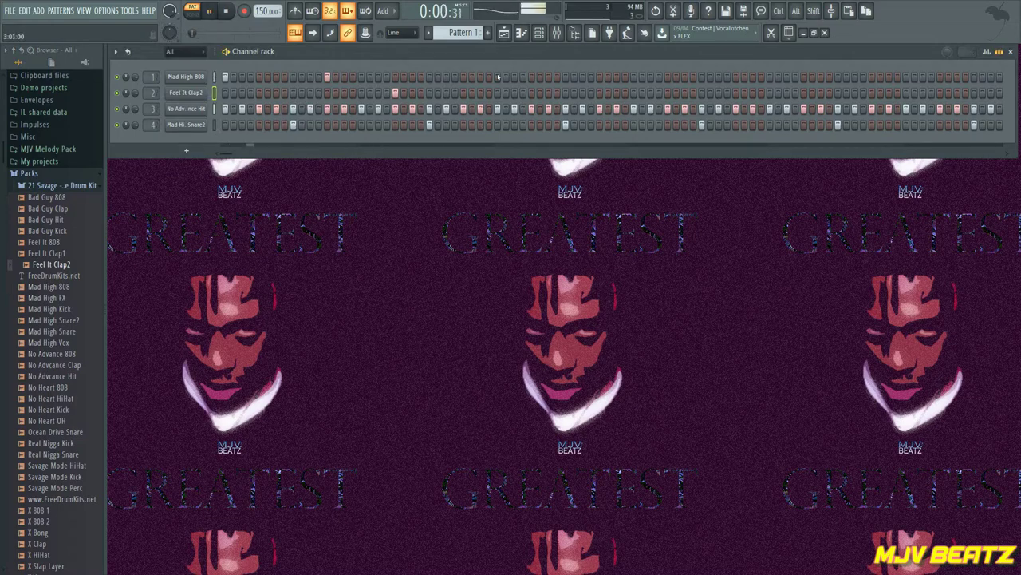
Step: Add Mad High 808 hits at steps 33 and 45 and replay the pattern
{"action": "left_click", "coordinate": [498, 77]}
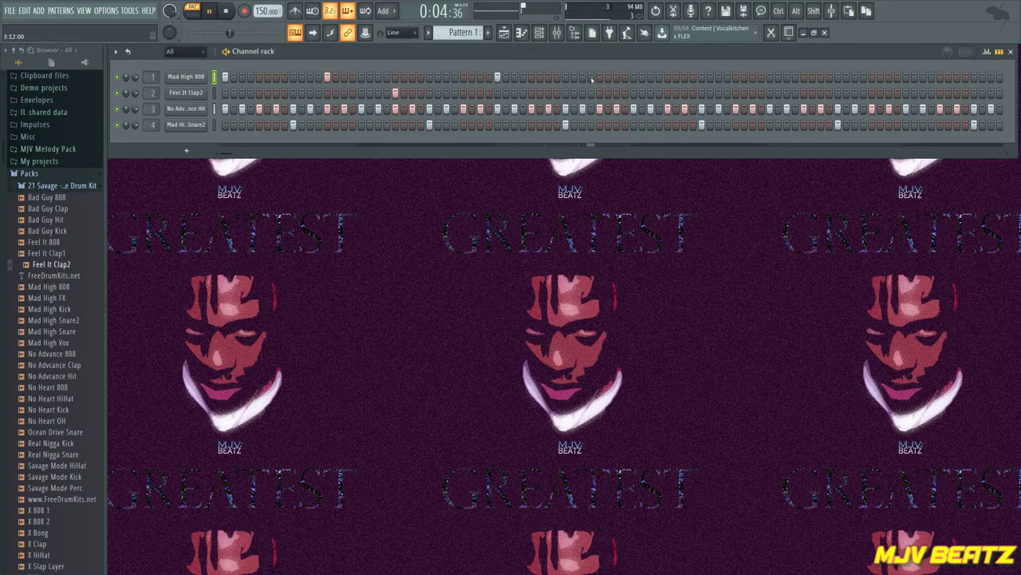
{"action": "key", "text": "space"}
{"action": "key", "text": "space"}
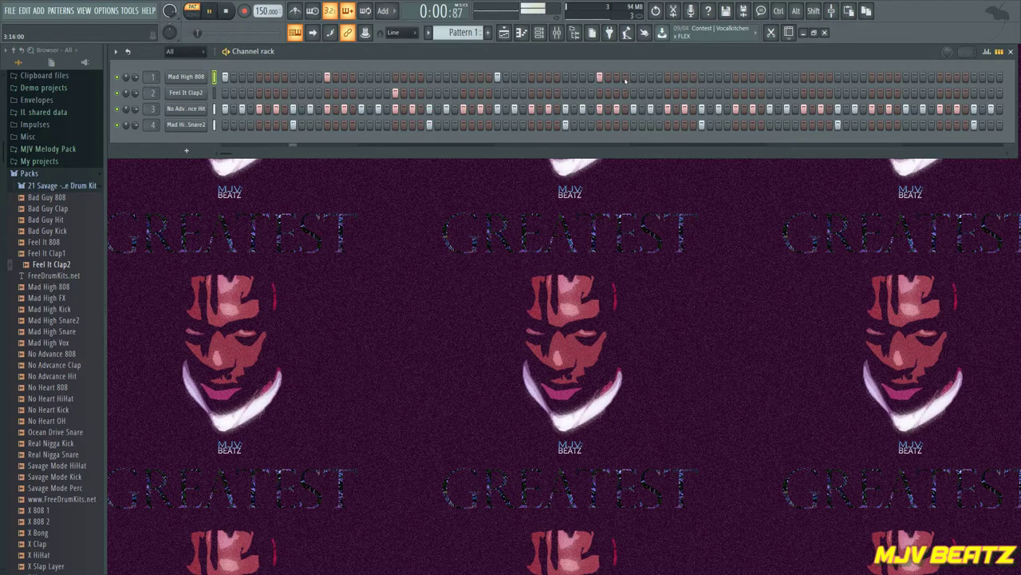
Step: Try extra Mad High 808 hits at steps 49, 51 and 53 while replaying the pattern
{"action": "left_click", "coordinate": [633, 77]}
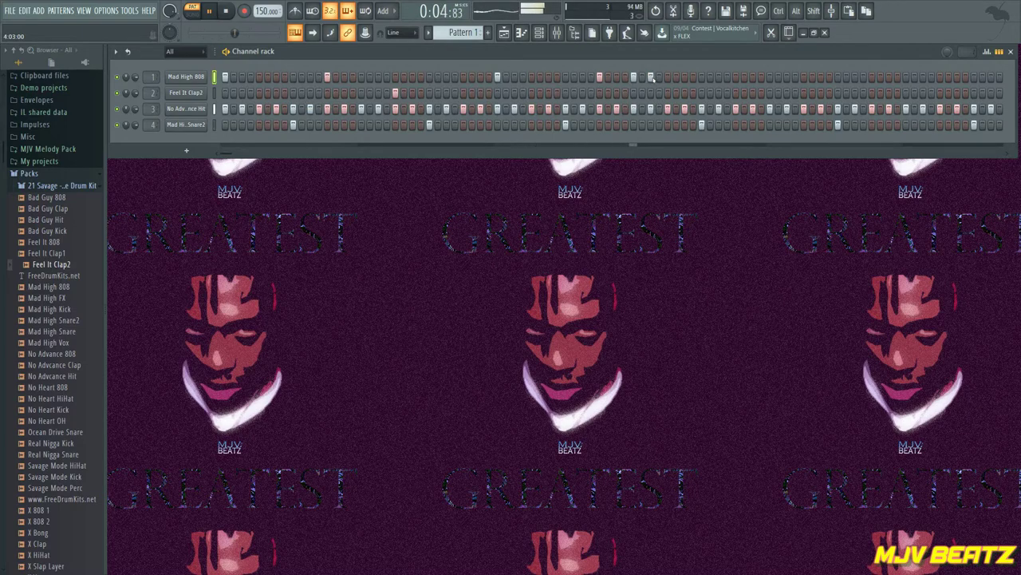
{"action": "key", "text": "space"}
{"action": "left_click", "coordinate": [634, 77]}
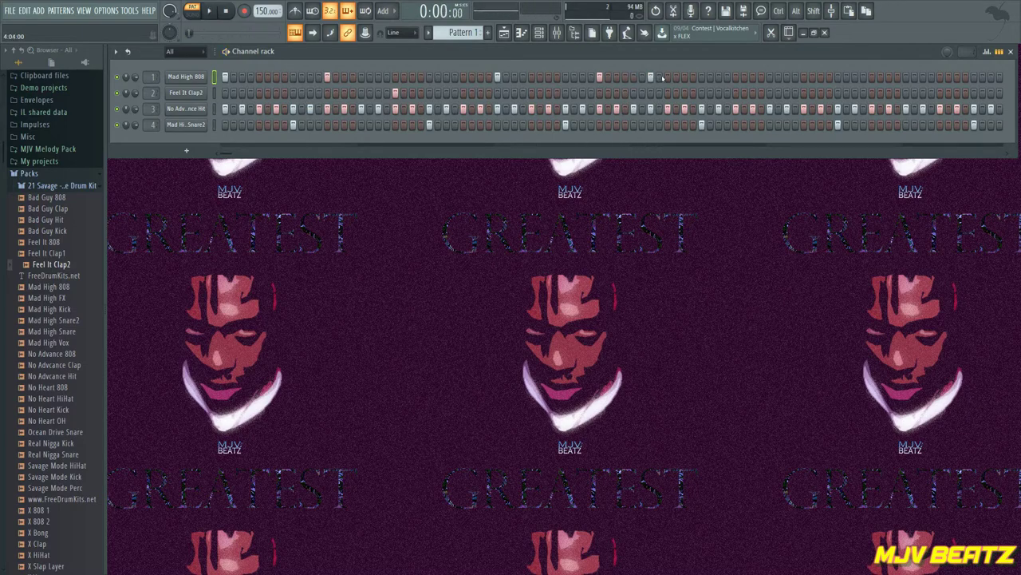
{"action": "key", "text": "space"}
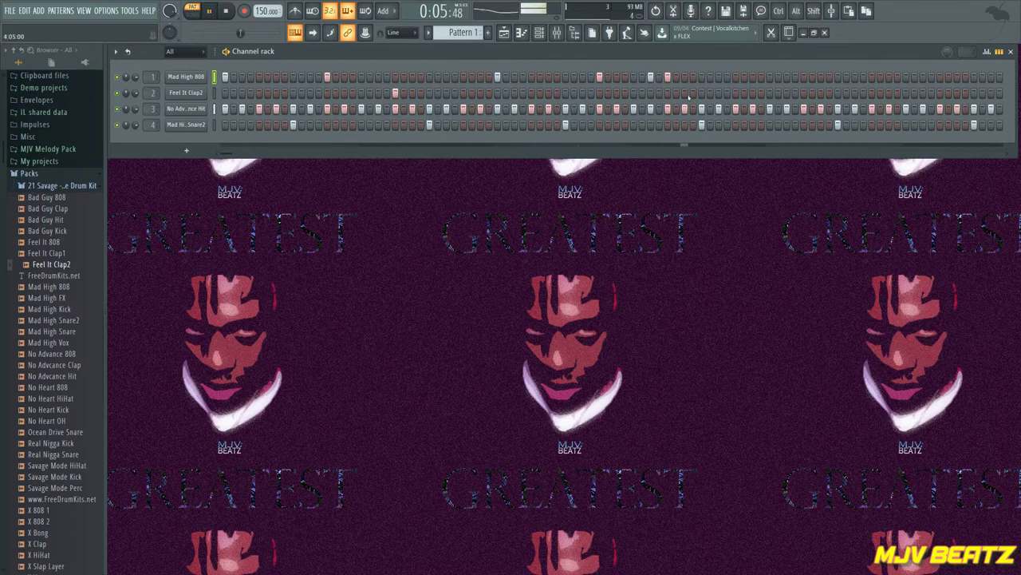
{"action": "key", "text": "space"}
{"action": "key", "text": "space"}
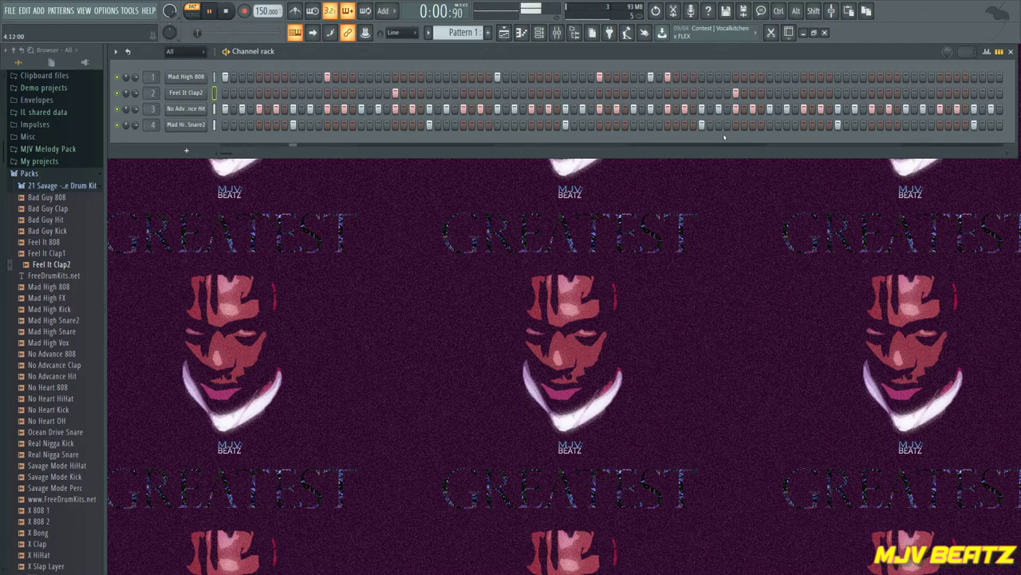
Step: Try a second Feel It Clap2 hit at step 61 and at step 69 while listening to the pattern
{"action": "left_click", "coordinate": [735, 92]}
{"action": "scroll", "coordinate": [731, 154], "scroll_direction": "down", "scroll_amount": 4}
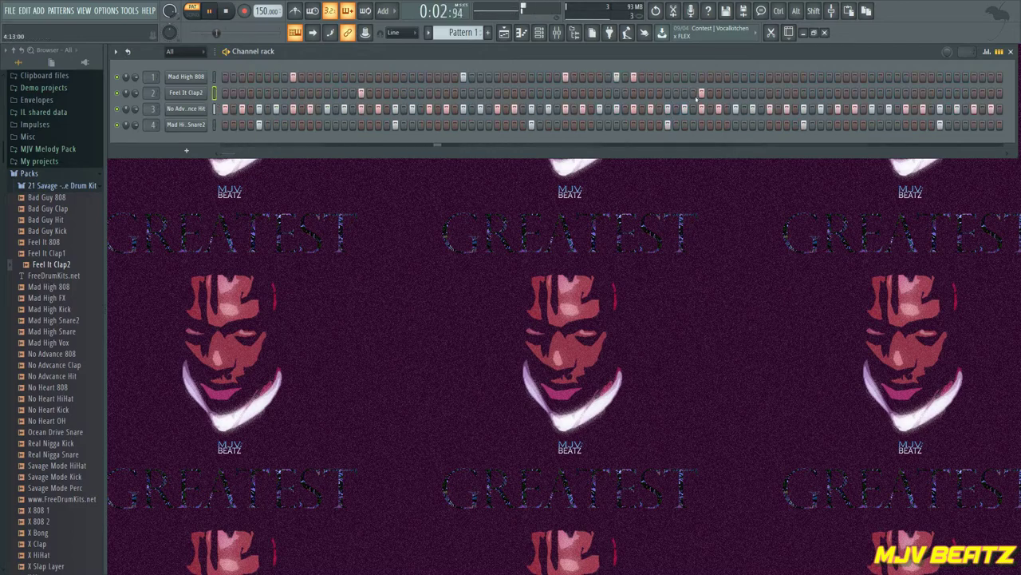
{"action": "left_click", "coordinate": [704, 94]}
{"action": "key", "text": "space"}
{"action": "left_click", "coordinate": [768, 94]}
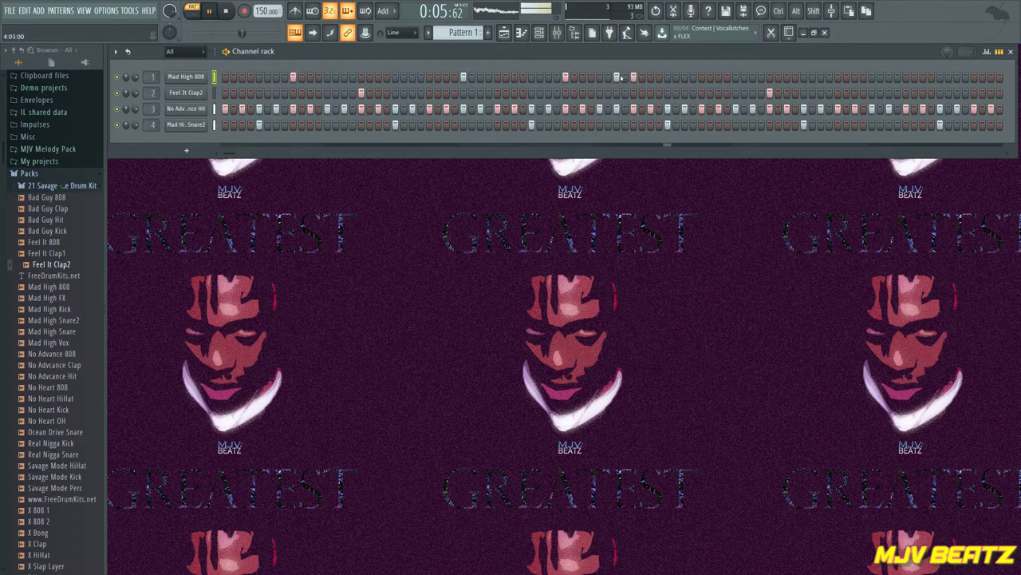
Step: Clear the Mad High 808 hits at steps 51 and 53 and move the second Feel It Clap2 hit to step 53
{"action": "key", "text": "space"}
{"action": "left_click", "coordinate": [619, 77]}
{"action": "left_click", "coordinate": [636, 77]}
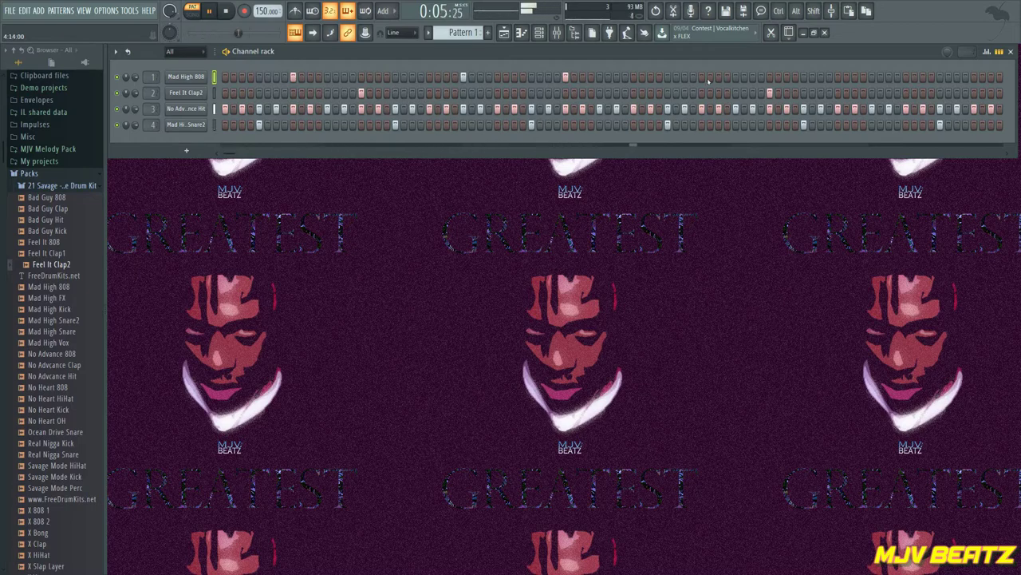
{"action": "key", "text": "space"}
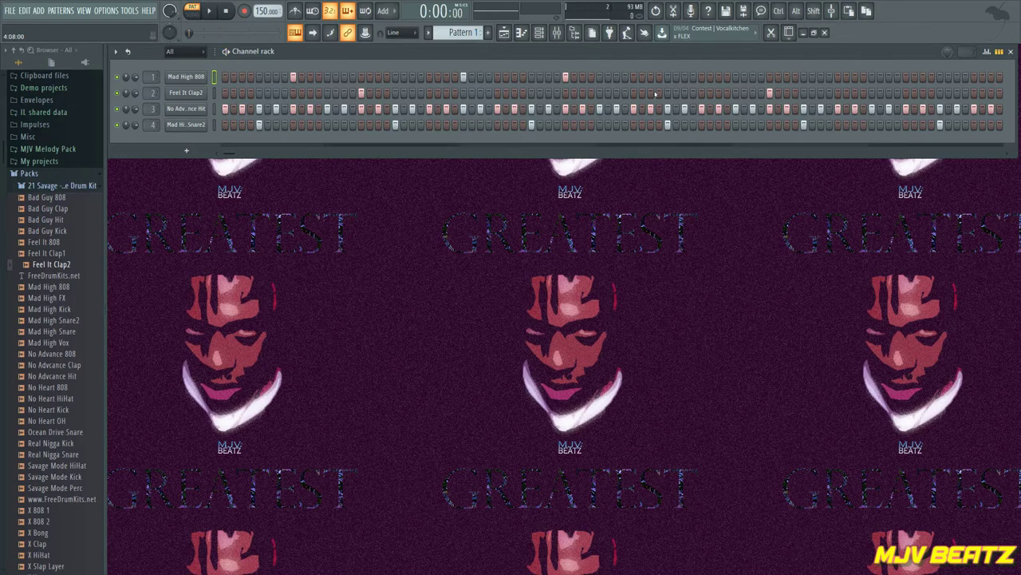
{"action": "left_click", "coordinate": [634, 93]}
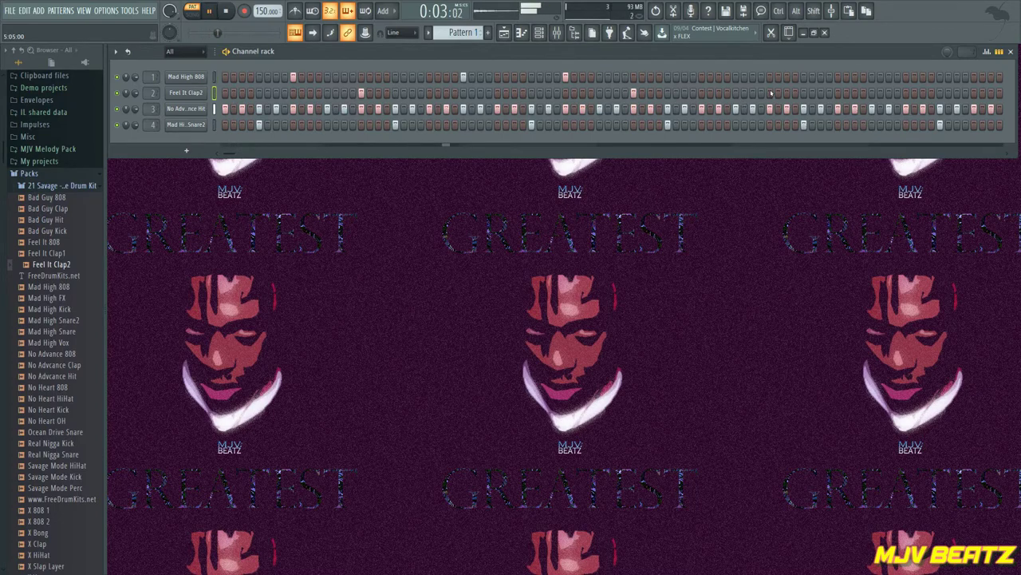
Step: Add Mad High 808 hits at steps 65 and 77 and a Feel It Clap2 hit at step 85
{"action": "left_click", "coordinate": [735, 77]}
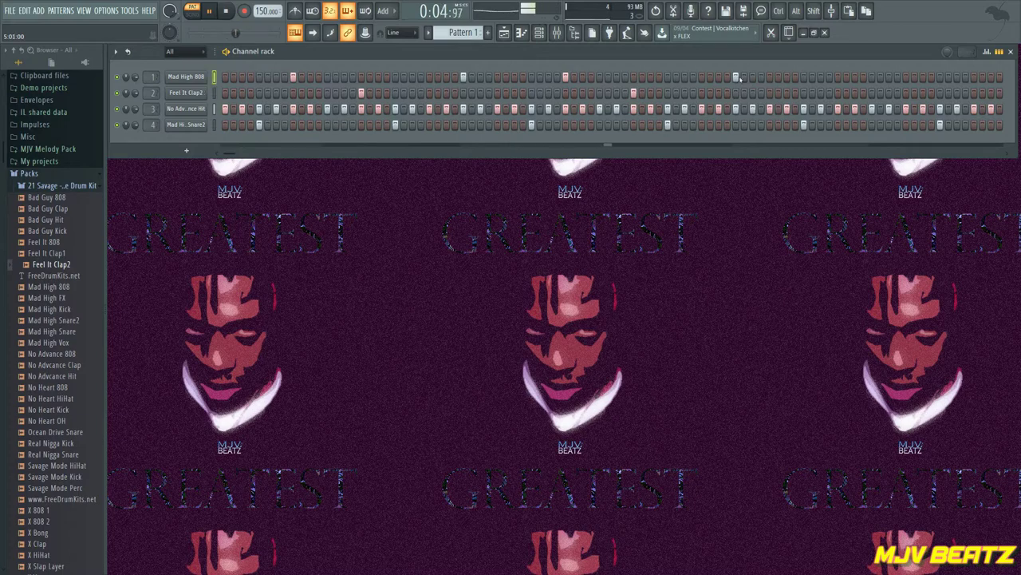
{"action": "left_click", "coordinate": [838, 77]}
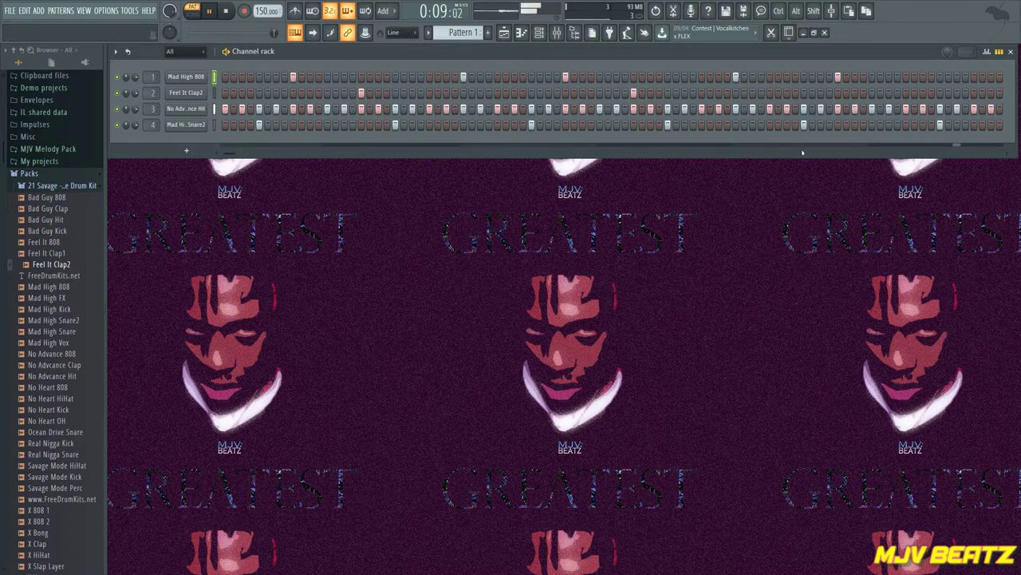
{"action": "scroll", "coordinate": [808, 155], "scroll_direction": "down", "scroll_amount": 1}
{"action": "scroll", "coordinate": [808, 155], "scroll_direction": "down", "scroll_amount": 2}
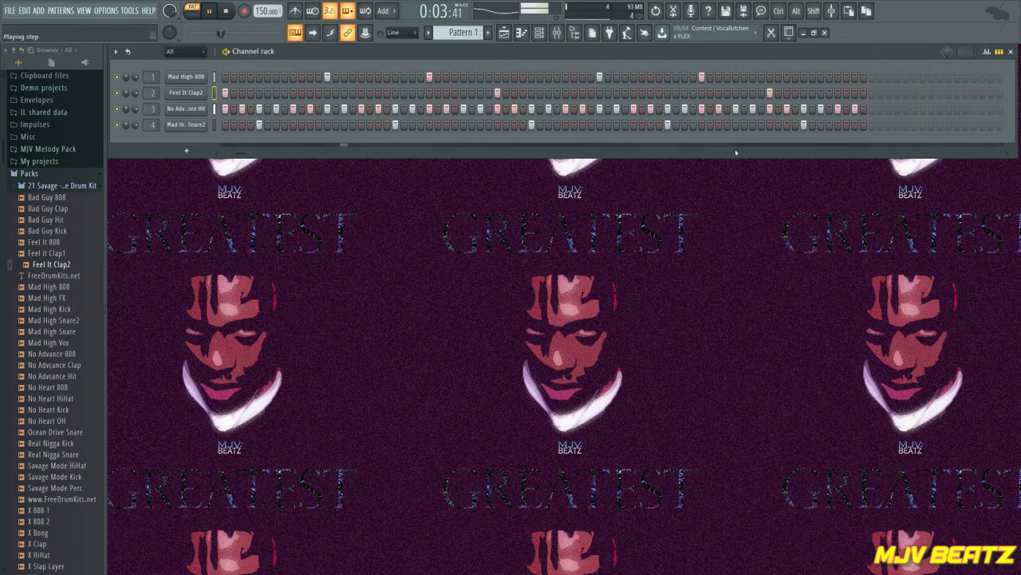
{"action": "scroll", "coordinate": [715, 153], "scroll_direction": "up", "scroll_amount": 5}
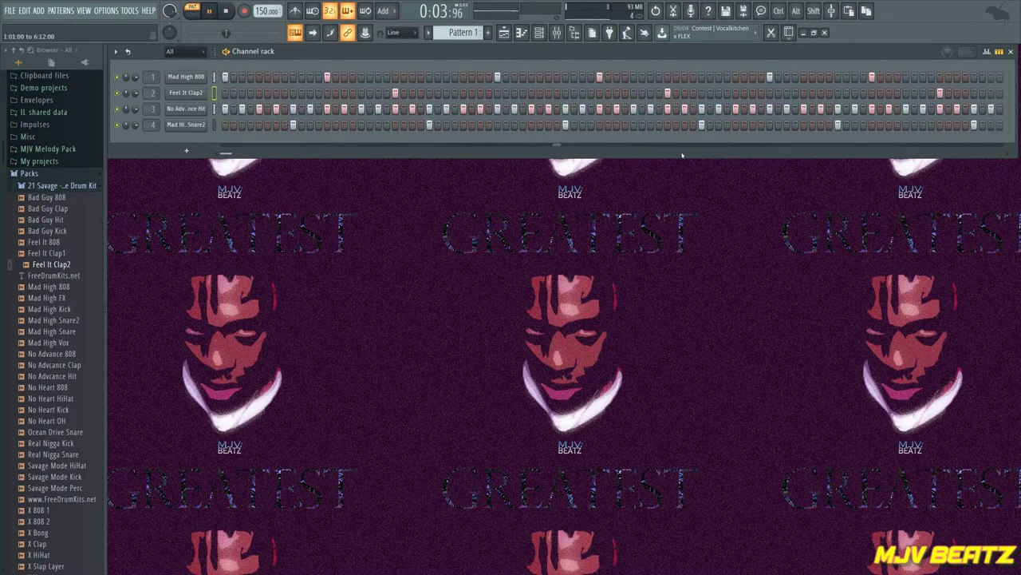
Step: Audition the Bad Guy Kick sample and add it as a new channel below the snare
{"action": "left_click", "coordinate": [56, 231]}
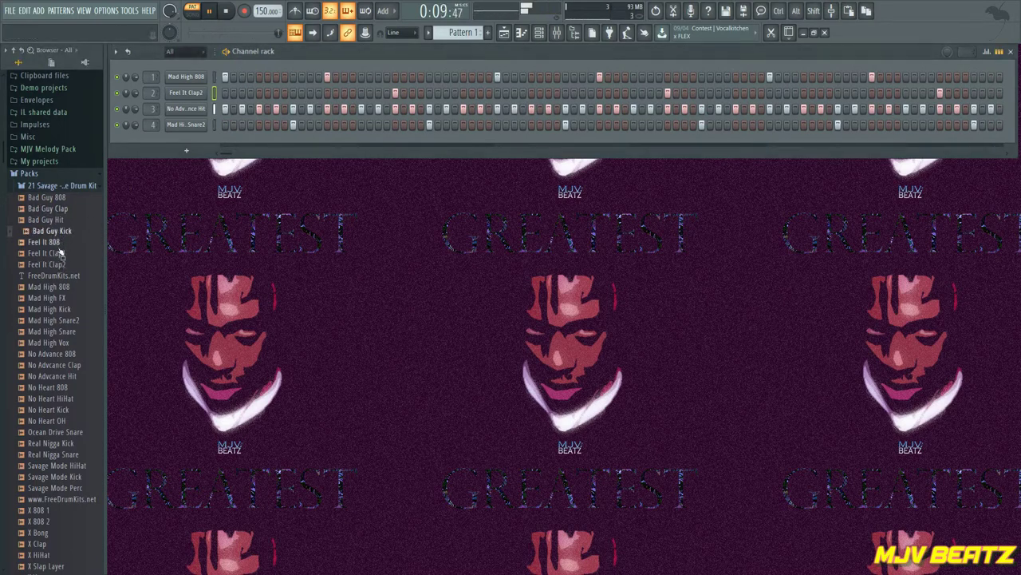
{"action": "left_click_drag", "start_coordinate": [56, 232], "coordinate": [219, 144]}
{"action": "key", "text": "space"}
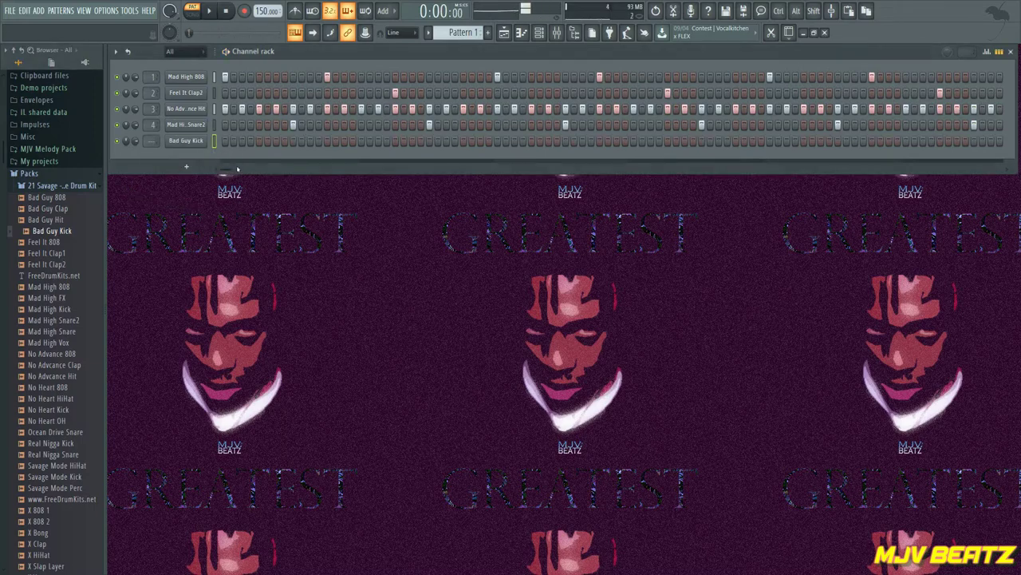
Step: Place Bad Guy Kick hits at steps 19, 21, 29 and 41, checking them by playing the pattern
{"action": "left_click", "coordinate": [260, 141]}
{"action": "key", "text": "space"}
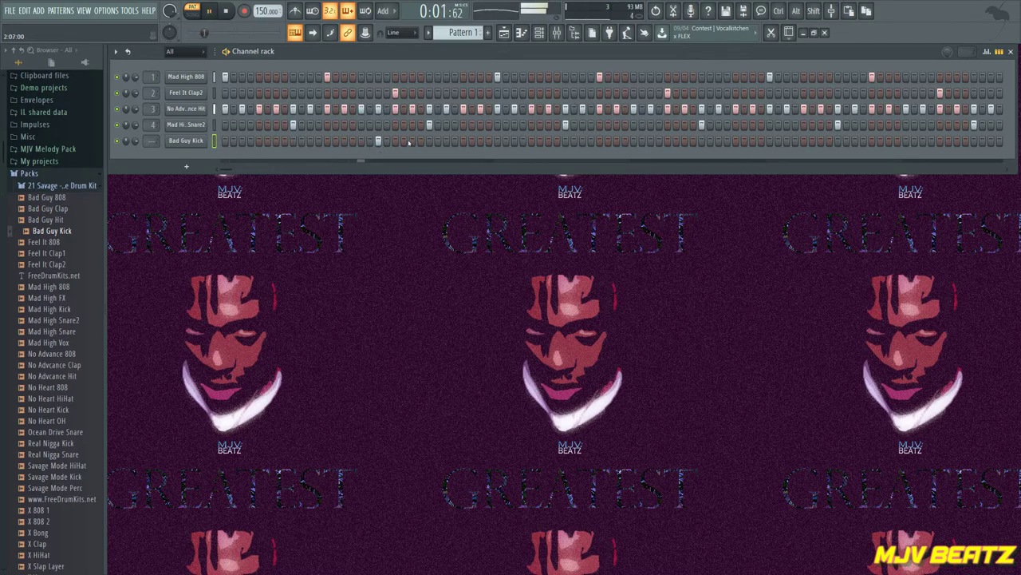
{"action": "key", "text": "space"}
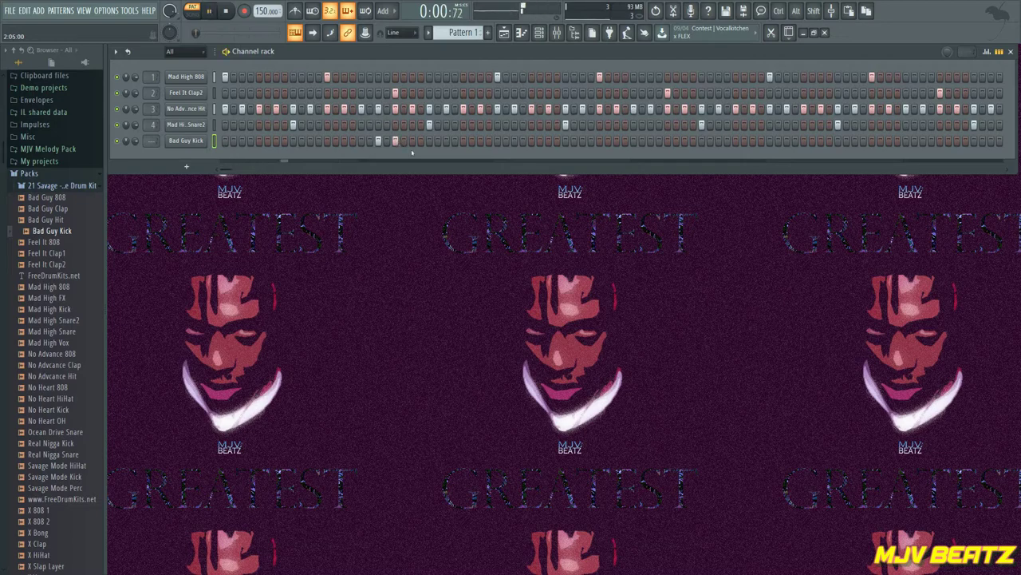
{"action": "left_click", "coordinate": [463, 140]}
{"action": "key", "text": "space"}
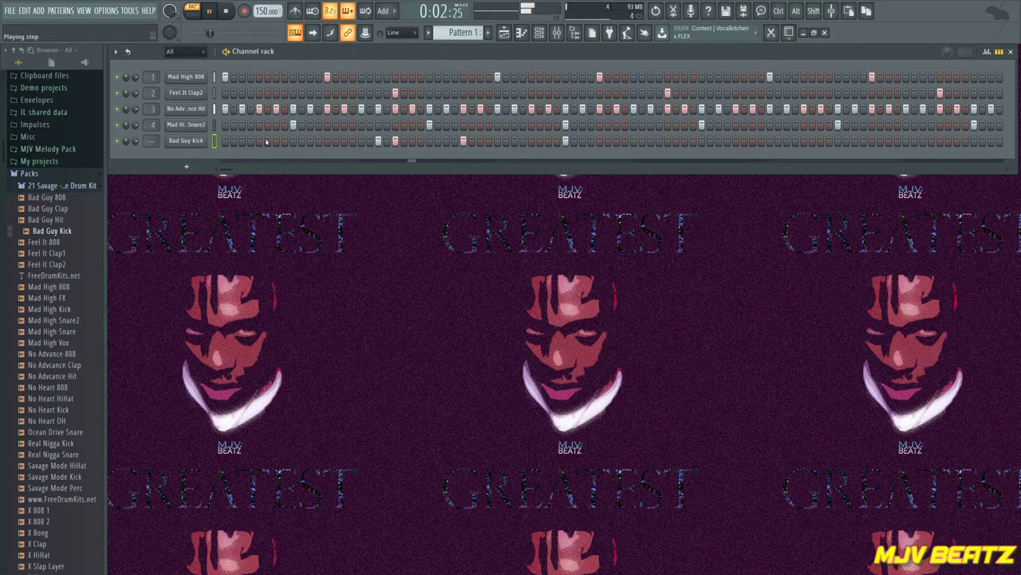
{"action": "left_click", "coordinate": [228, 11]}
{"action": "key", "text": "space"}
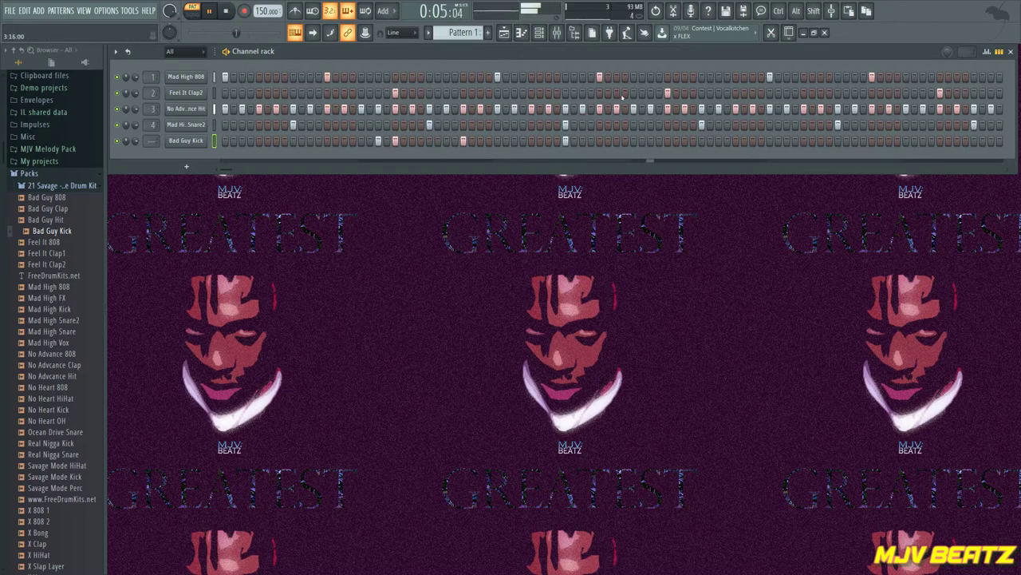
Step: Add Bad Guy Kick hits at steps 51, 53, 55 and 57 and replay the pattern
{"action": "key", "text": "space"}
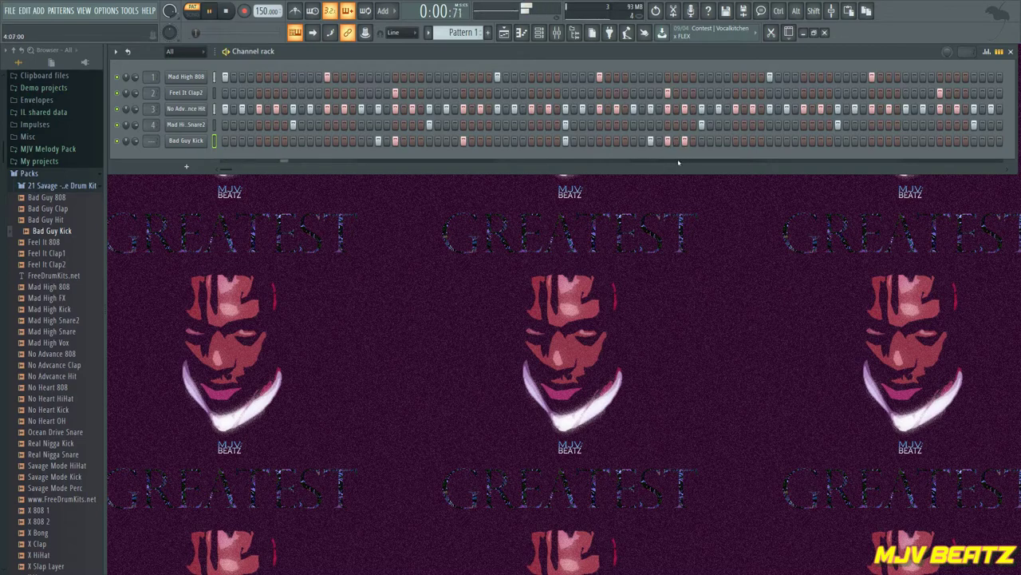
{"action": "scroll", "coordinate": [680, 165], "scroll_direction": "right", "scroll_amount": 3}
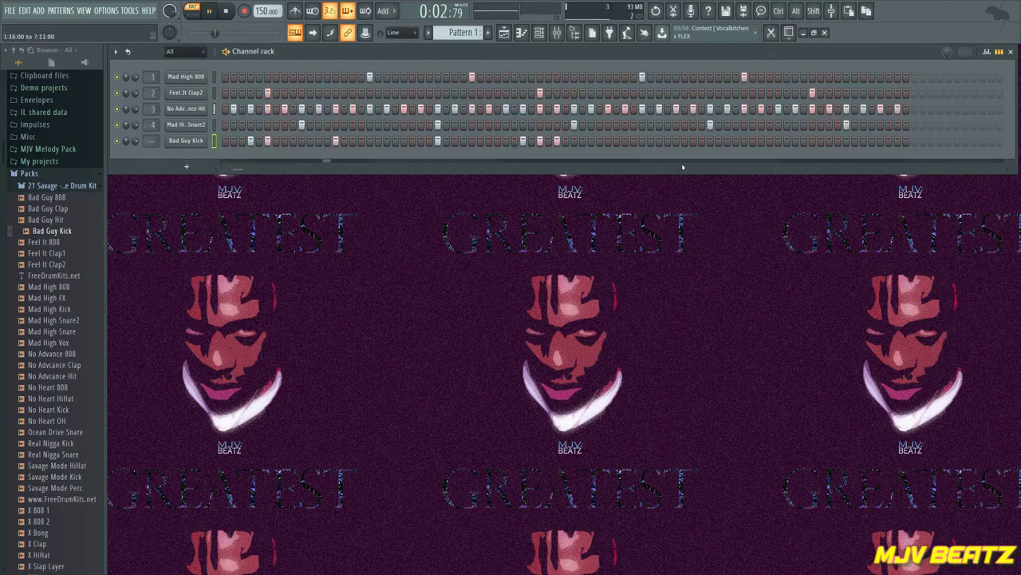
{"action": "scroll", "coordinate": [683, 166], "scroll_direction": "right", "scroll_amount": 2}
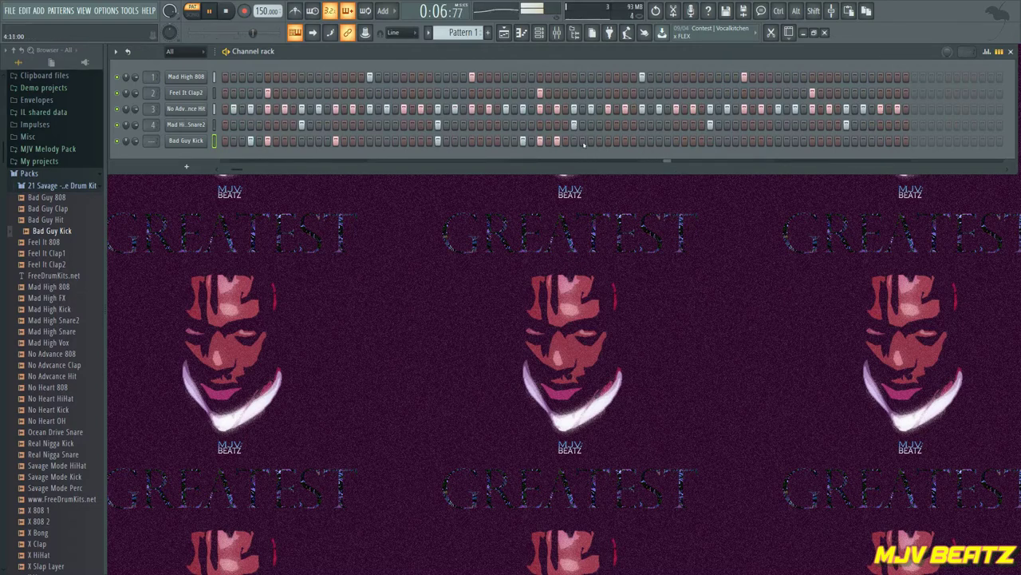
{"action": "key", "text": "space"}
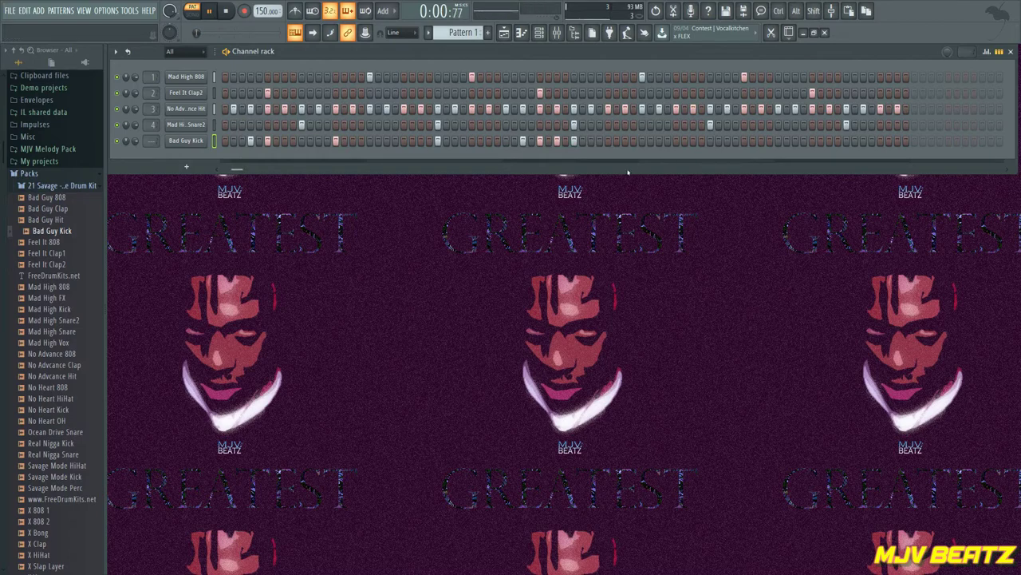
Step: Complete the Bad Guy Kick row with hits at steps 63, 73, 75, 85, 89 and 93, listening to the pattern
{"action": "left_click_drag", "start_coordinate": [628, 173], "coordinate": [635, 174]}
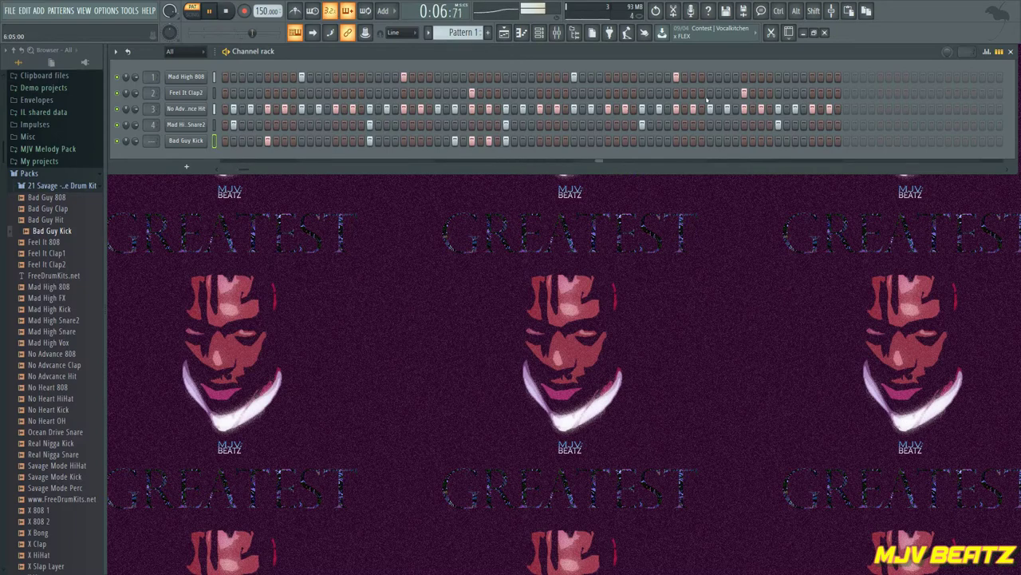
{"action": "left_click", "coordinate": [557, 140]}
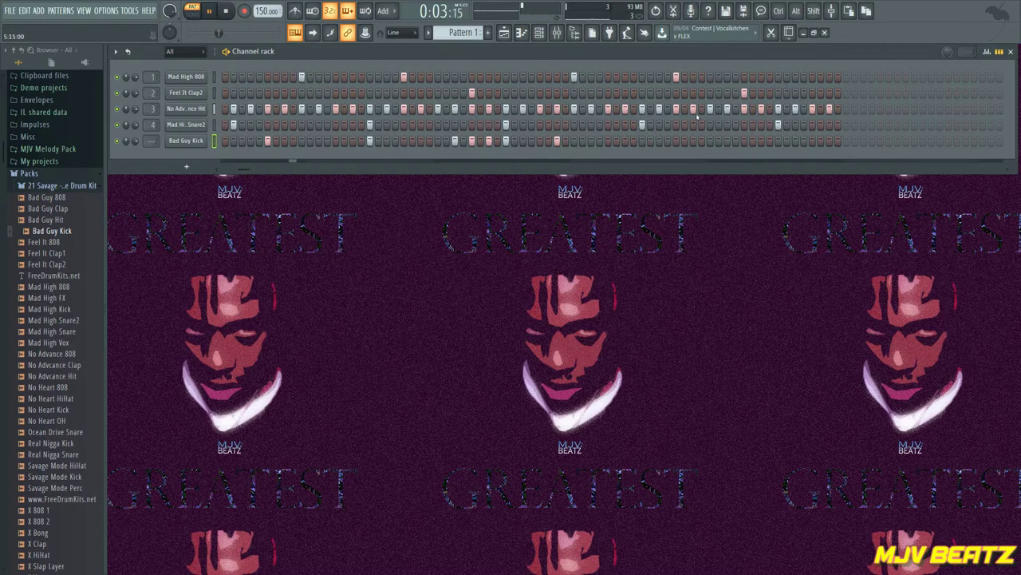
{"action": "left_click", "coordinate": [659, 141]}
{"action": "key", "text": "space"}
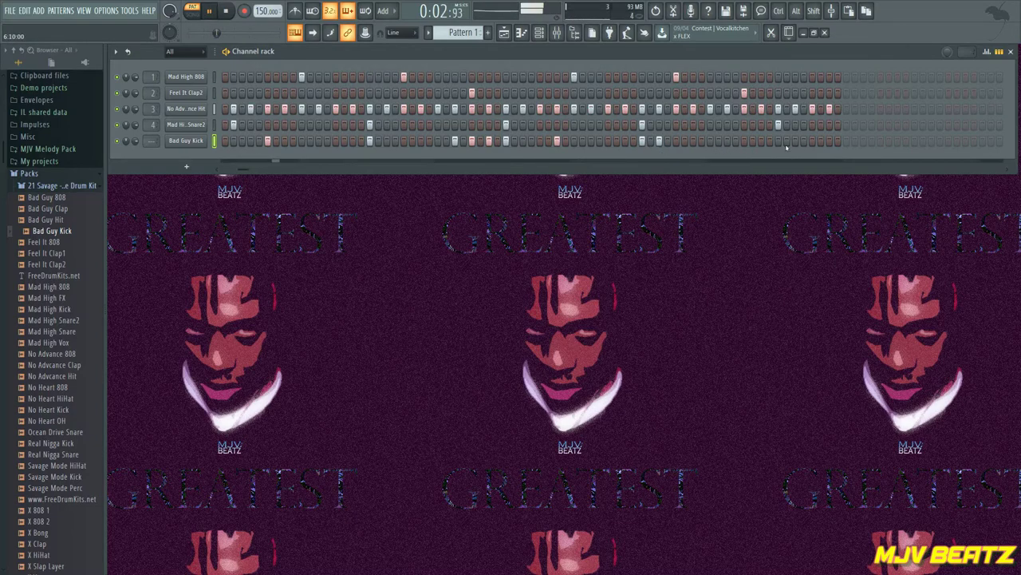
{"action": "left_click", "coordinate": [812, 141]}
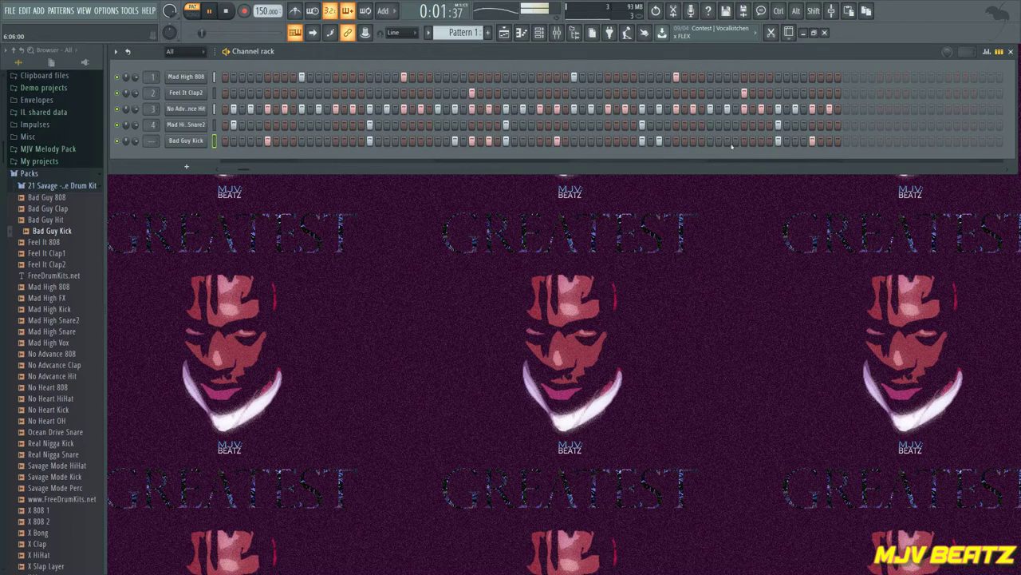
{"action": "left_click", "coordinate": [743, 141]}
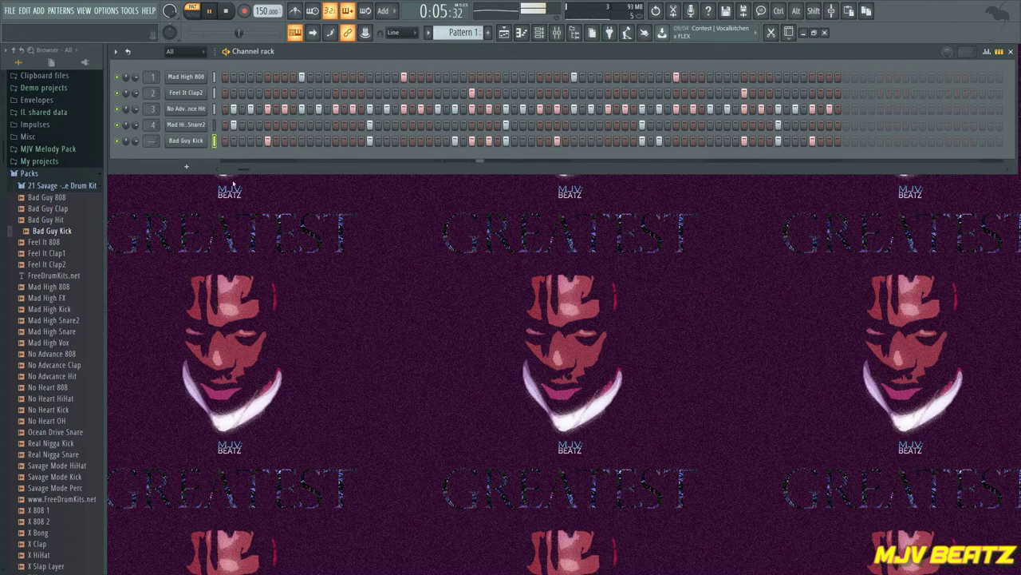
{"action": "key", "text": "space"}
Step: Audition the Feel It 808 and Bad Guy 808 samples, then try Bad Guy 808 in the first channel with playback
{"action": "left_click", "coordinate": [45, 241]}
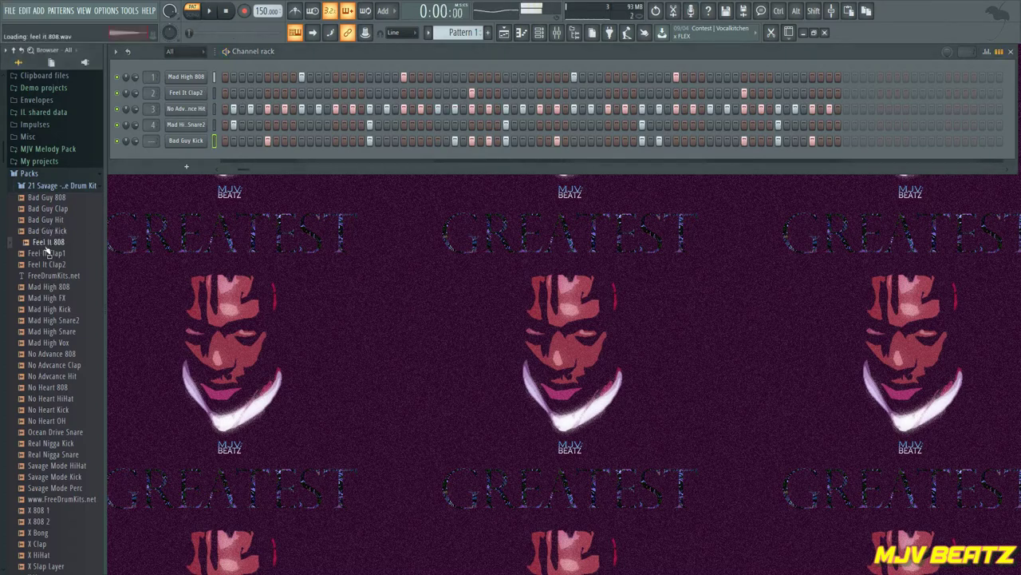
{"action": "left_click", "coordinate": [49, 198]}
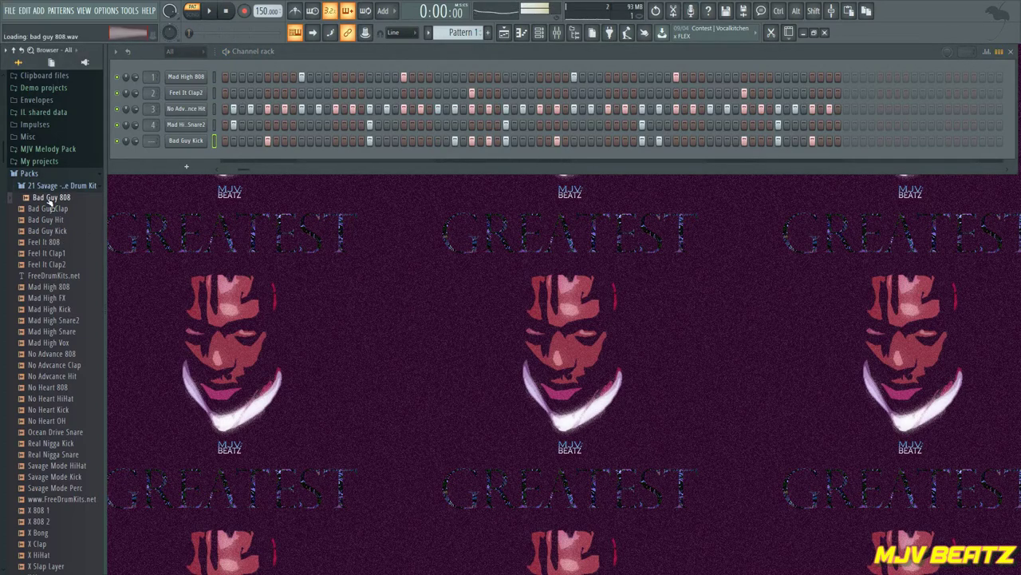
{"action": "left_click_drag", "start_coordinate": [49, 202], "coordinate": [184, 78]}
{"action": "key", "text": "space"}
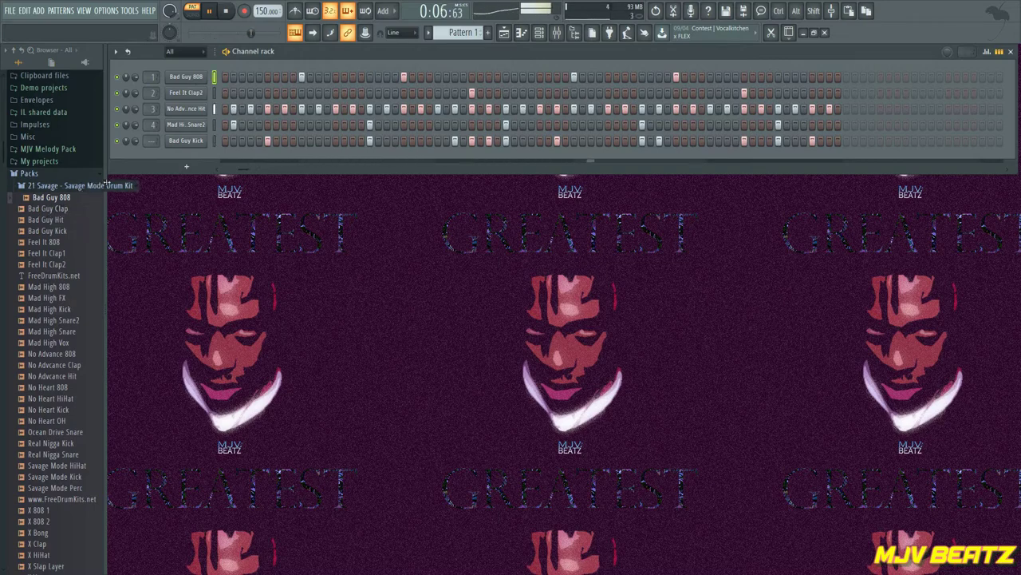
{"action": "key", "text": "space"}
Step: Audition the Mad High, No Advance and No Heart 808 samples, load No Heart 808 into the first channel and play the pattern
{"action": "left_click", "coordinate": [63, 287]}
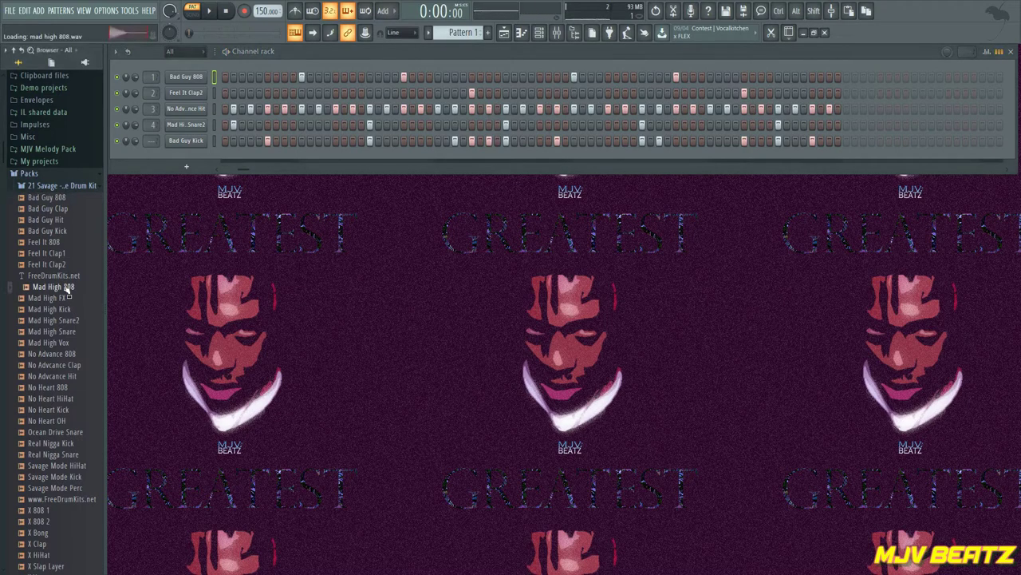
{"action": "left_click", "coordinate": [52, 353]}
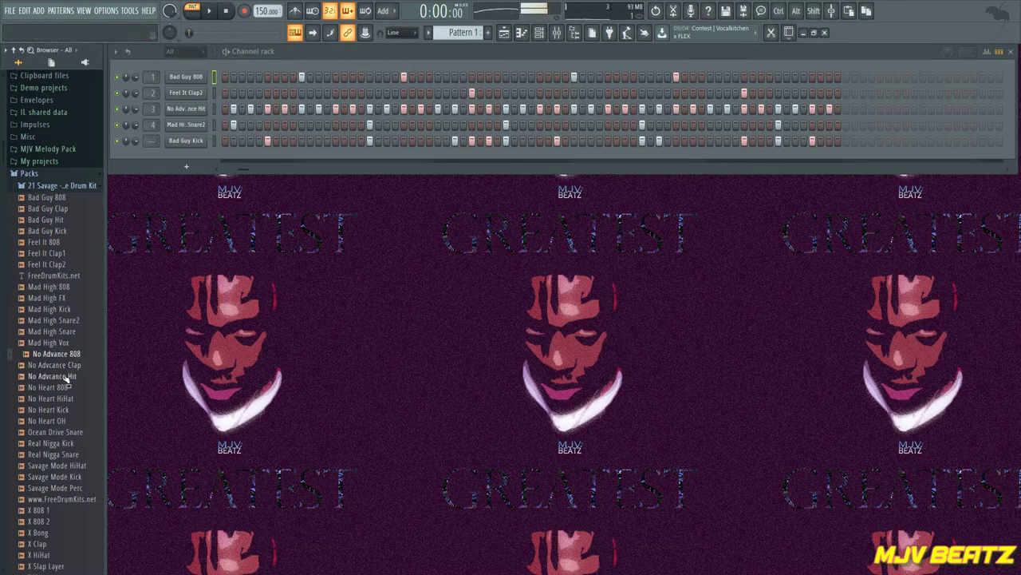
{"action": "left_click", "coordinate": [60, 389]}
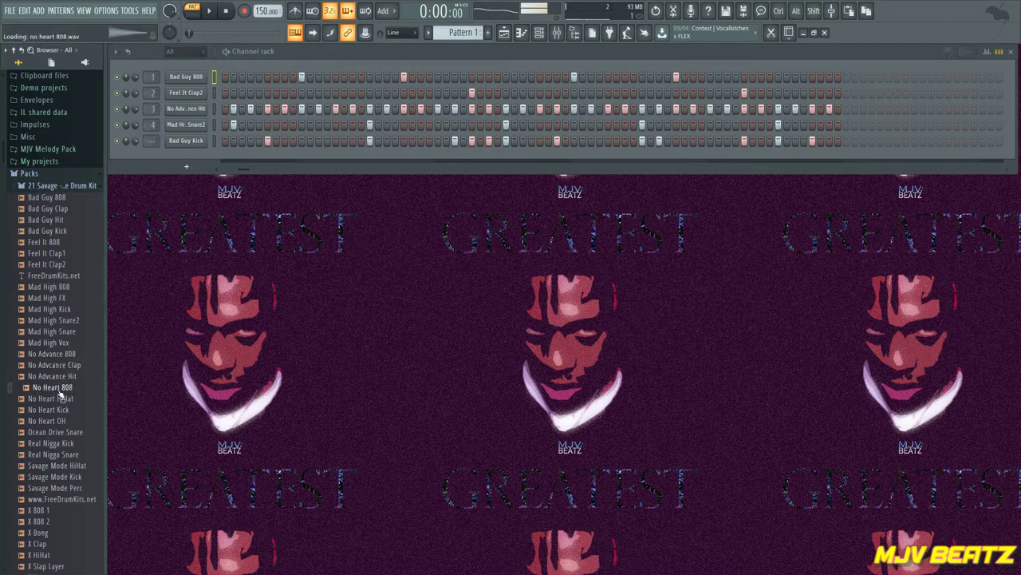
{"action": "left_click_drag", "start_coordinate": [60, 392], "coordinate": [198, 80]}
{"action": "key", "text": "space"}
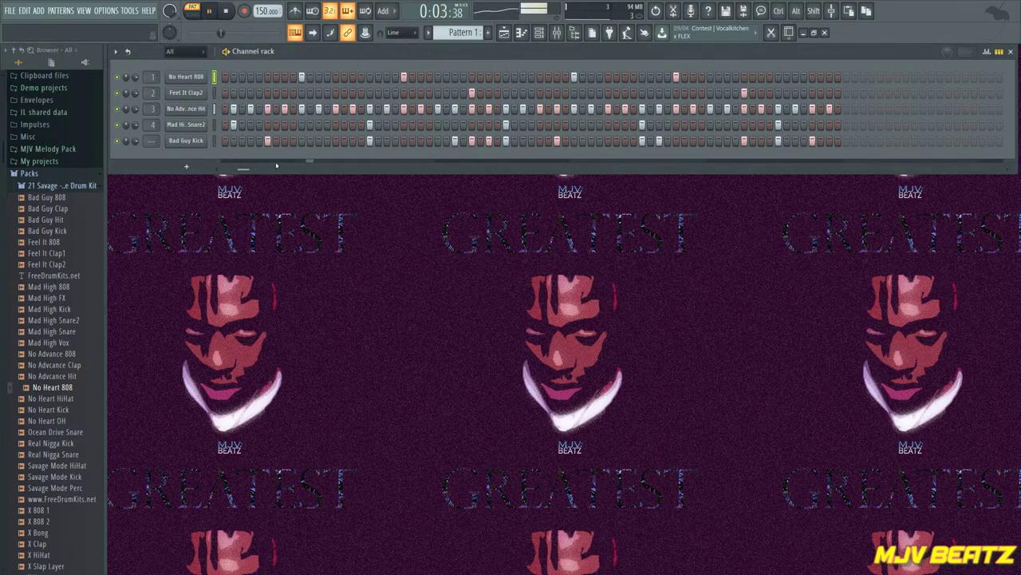
Step: Switch from the 21 Savage kit to the Boomin pack, load Boom 808 into the first channel and play the pattern
{"action": "left_click", "coordinate": [78, 187]}
{"action": "key", "text": "space"}
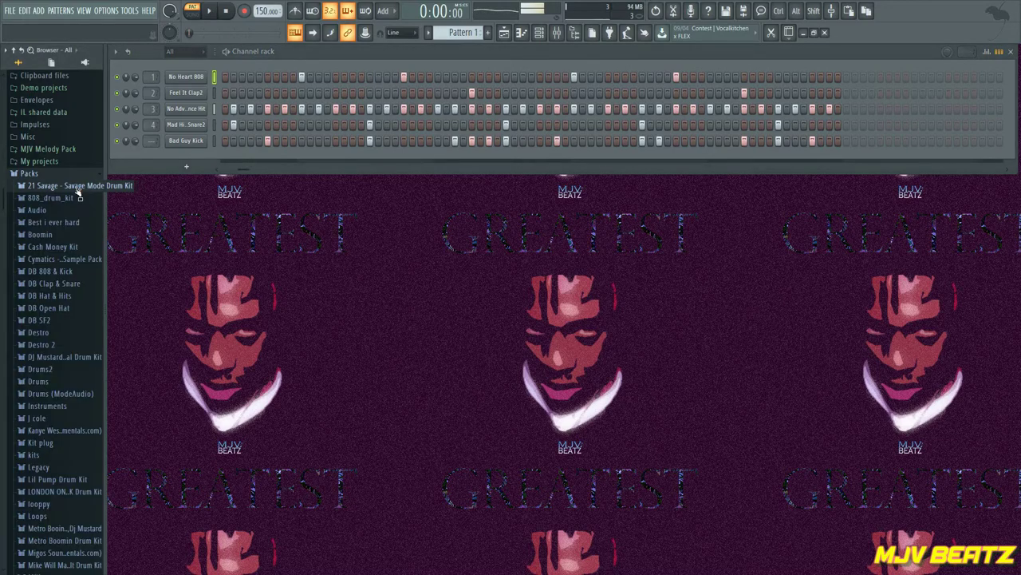
{"action": "left_click", "coordinate": [60, 236]}
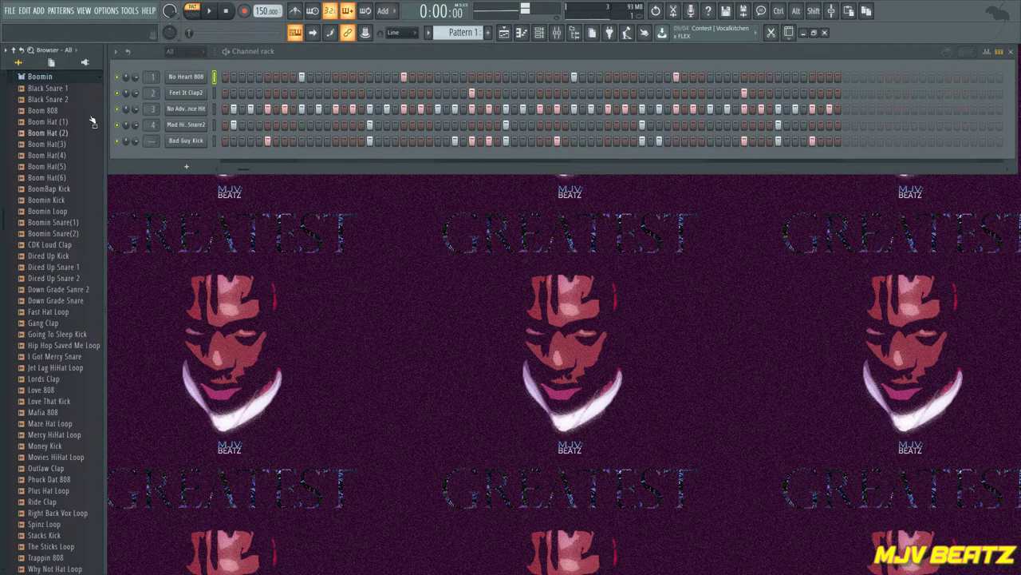
{"action": "left_click", "coordinate": [61, 112]}
{"action": "left_click_drag", "start_coordinate": [63, 116], "coordinate": [184, 80]}
{"action": "key", "text": "space"}
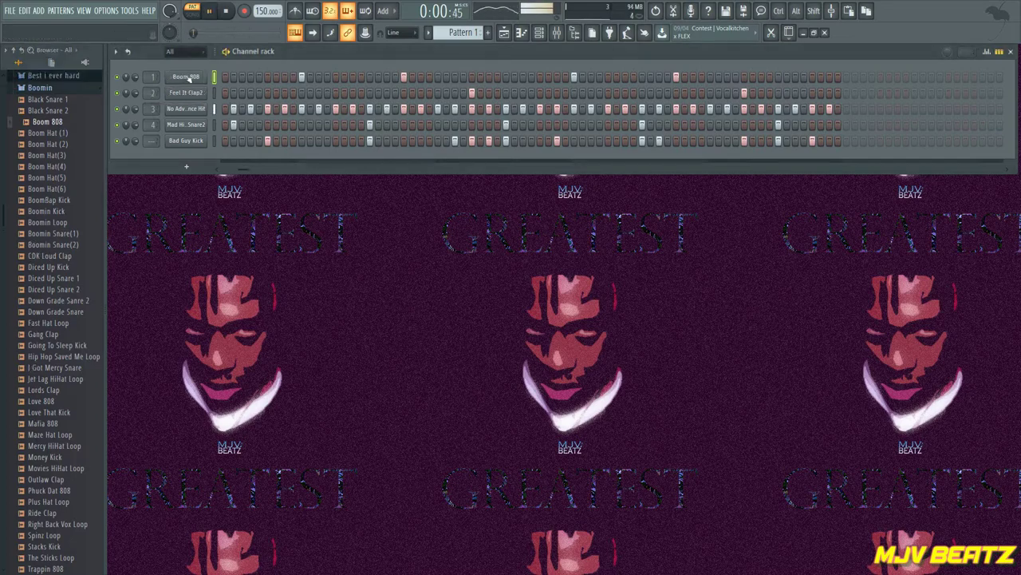
Step: View the Boom 808 channel's sampler settings while listening to the pattern, then close them
{"action": "left_click", "coordinate": [188, 77]}
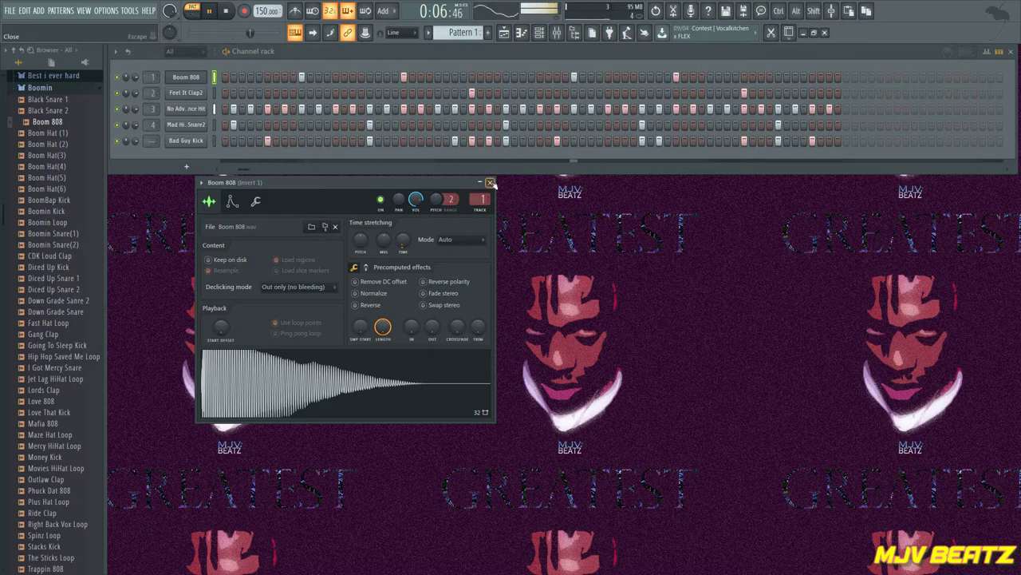
{"action": "left_click", "coordinate": [490, 183]}
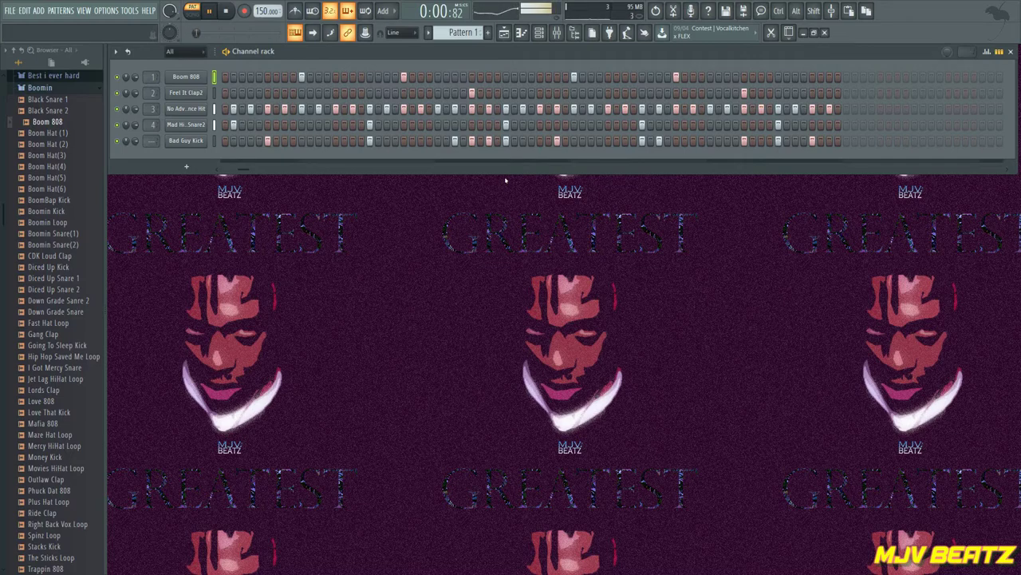
{"action": "key", "text": "space"}
Step: With the pattern playing, replace the trial Mad High Snare2 hit at step 51 with one at step 47 and add another at step 83
{"action": "left_click", "coordinate": [455, 126]}
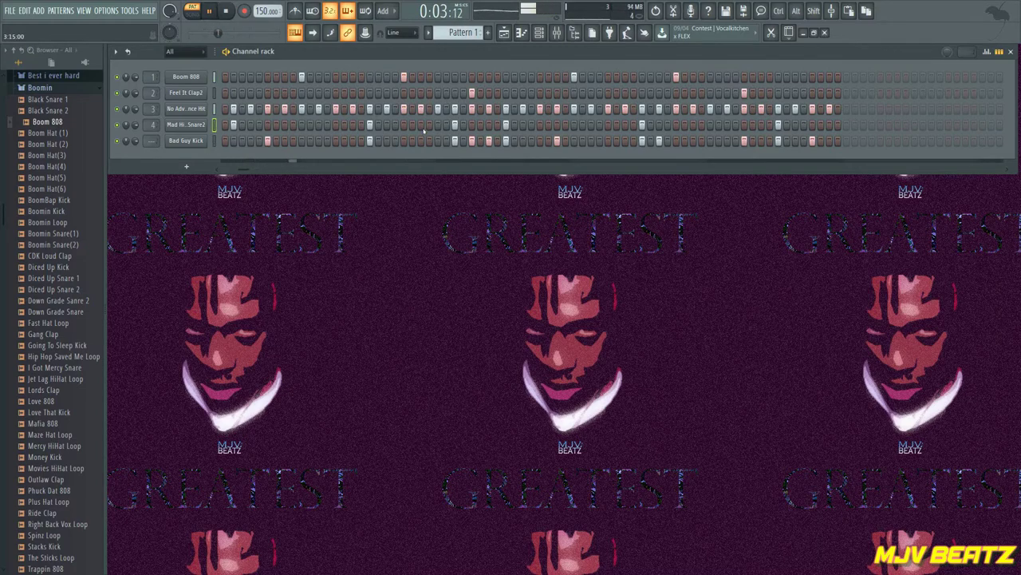
{"action": "left_click", "coordinate": [422, 126]}
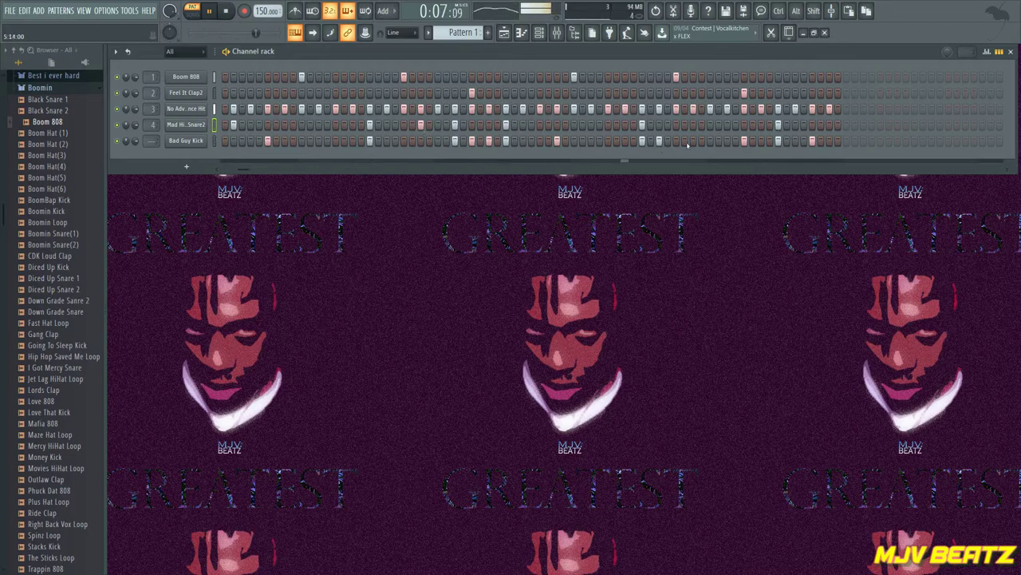
{"action": "left_click", "coordinate": [727, 125]}
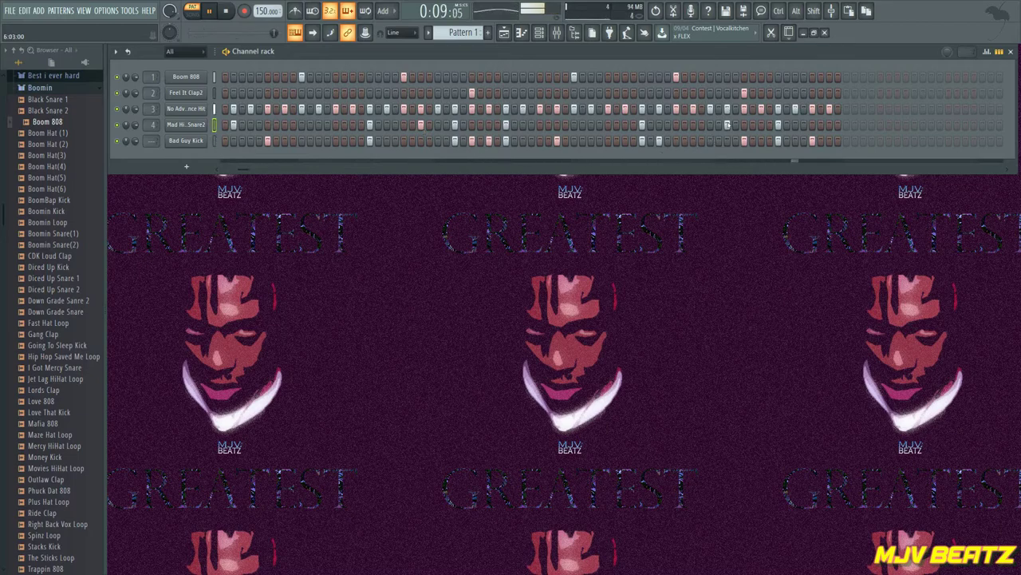
{"action": "left_click", "coordinate": [779, 142]}
{"action": "left_click_drag", "start_coordinate": [620, 170], "coordinate": [482, 168]}
{"action": "left_click", "coordinate": [381, 141]}
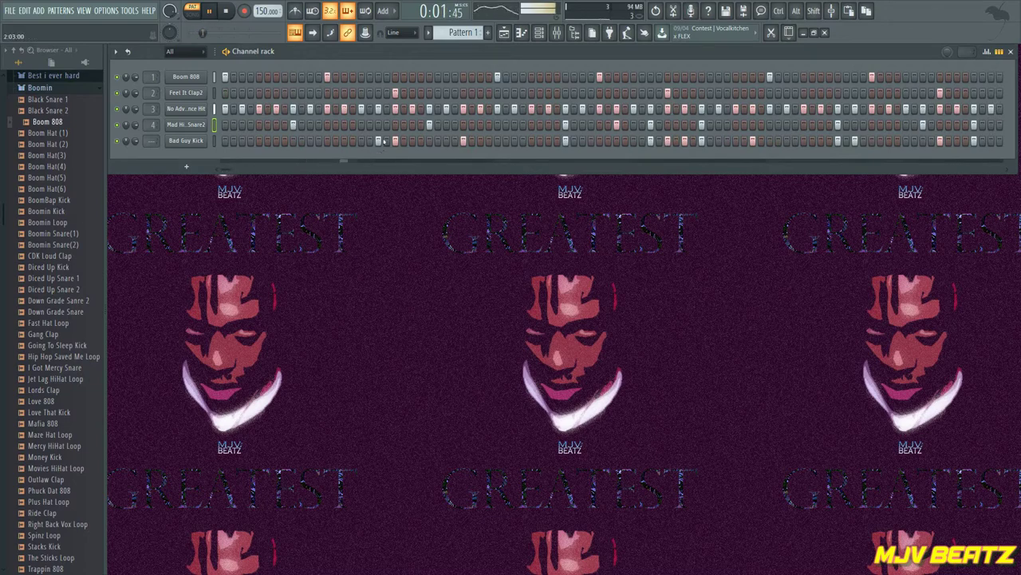
Step: Try extra Mad High Snare2 hits at steps 15, 22, 23 and 24 during playback, removing each one again
{"action": "left_click", "coordinate": [345, 126]}
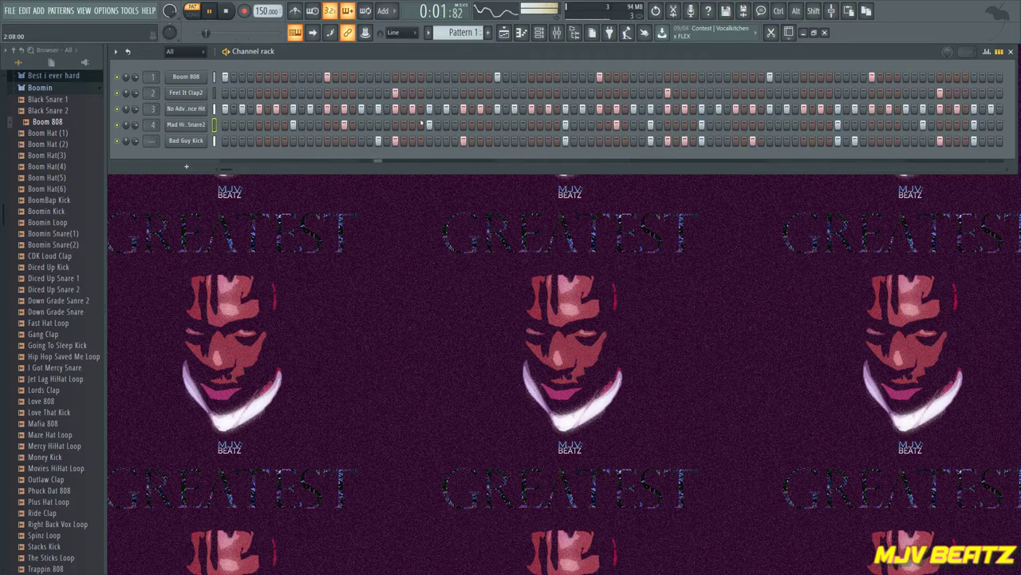
{"action": "left_click", "coordinate": [345, 125]}
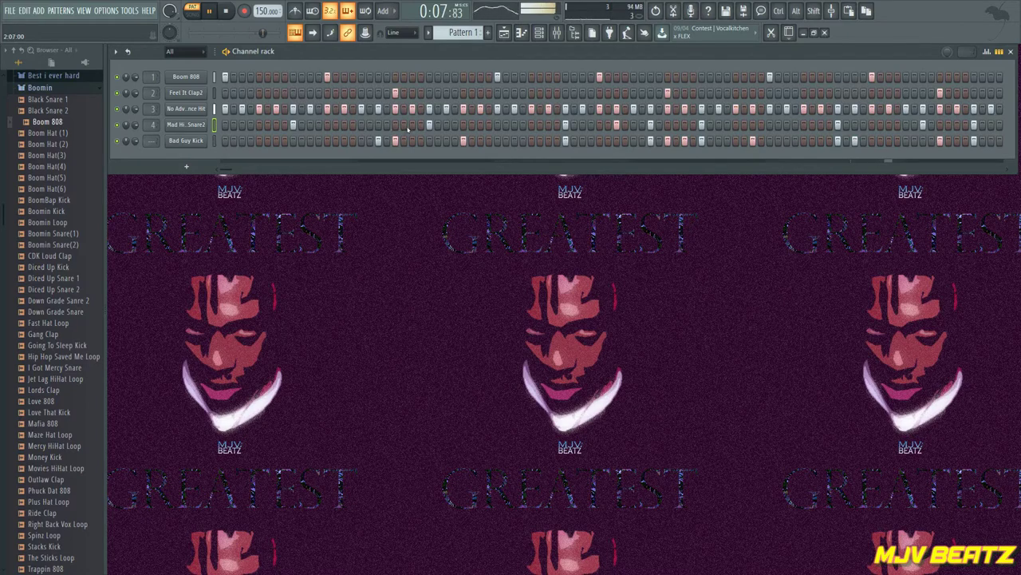
{"action": "left_click", "coordinate": [404, 126]}
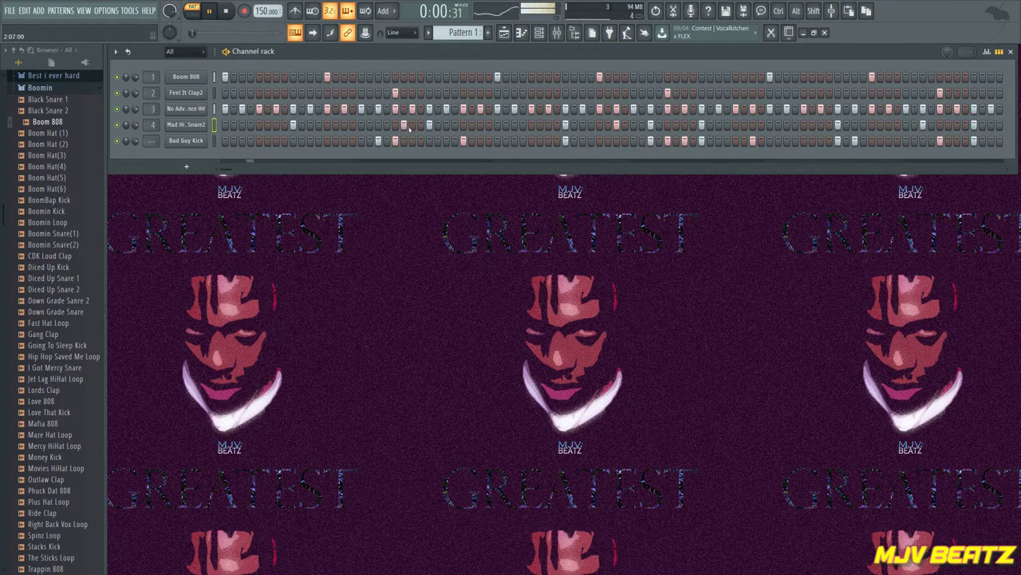
{"action": "right_click", "coordinate": [405, 125]}
{"action": "left_click", "coordinate": [413, 127]}
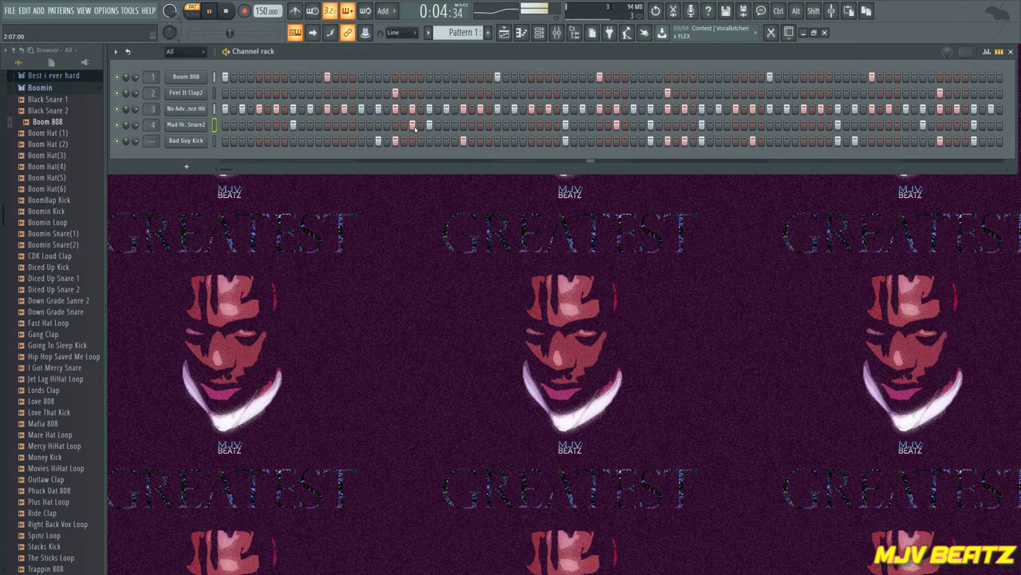
{"action": "left_click", "coordinate": [421, 126]}
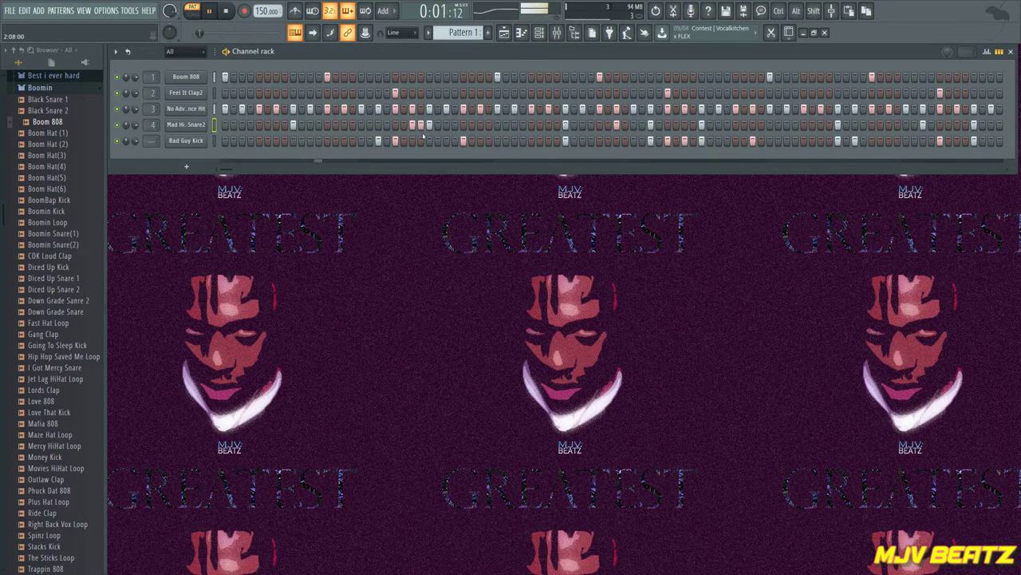
{"action": "left_click", "coordinate": [421, 126]}
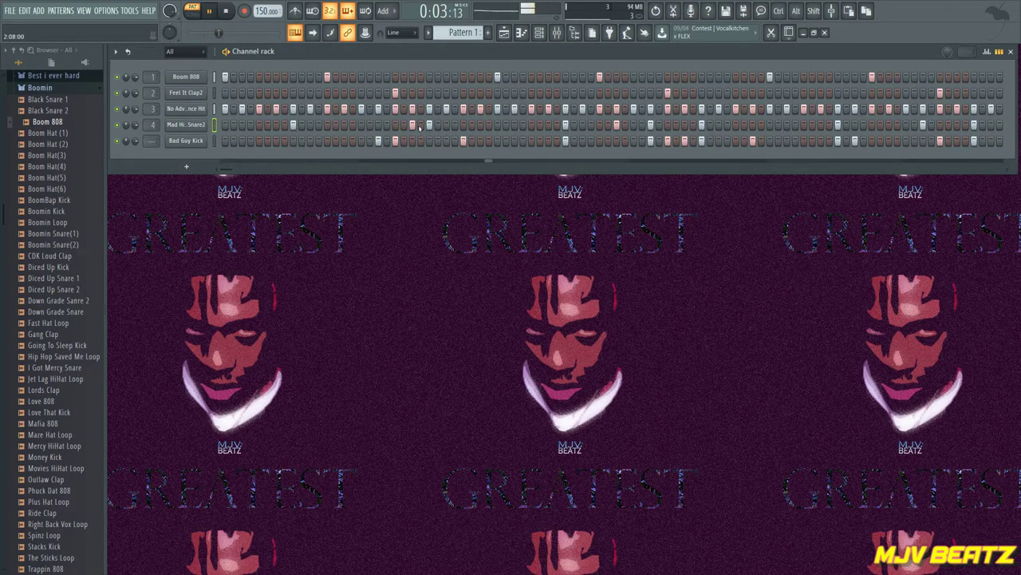
{"action": "left_click", "coordinate": [413, 126]}
{"action": "key", "text": "space"}
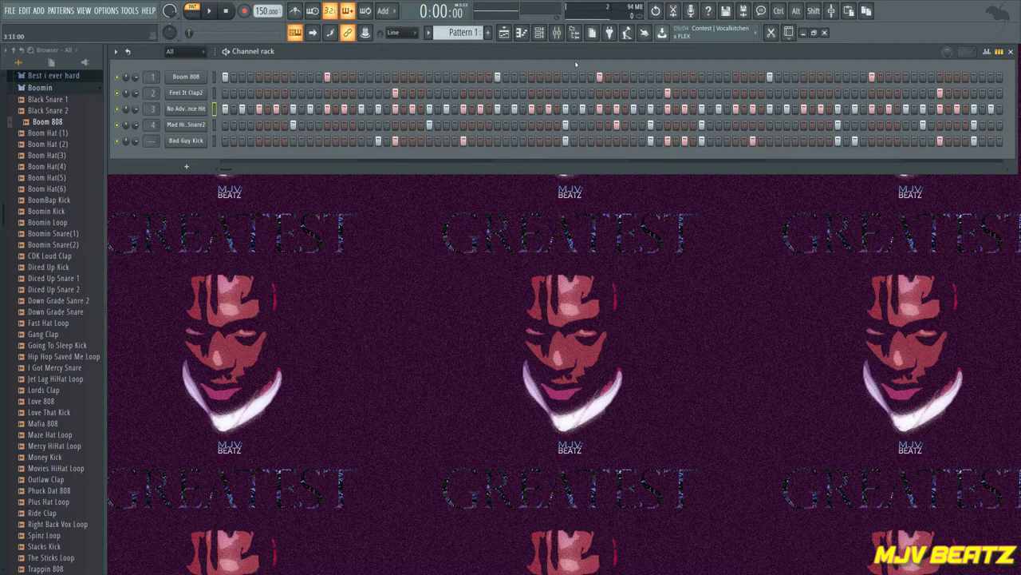
Step: Open the No Advcance Hit channel's piano roll, add three quick A4 notes after the second hi-hat of bar 1 and start playback
{"action": "left_click", "coordinate": [538, 32]}
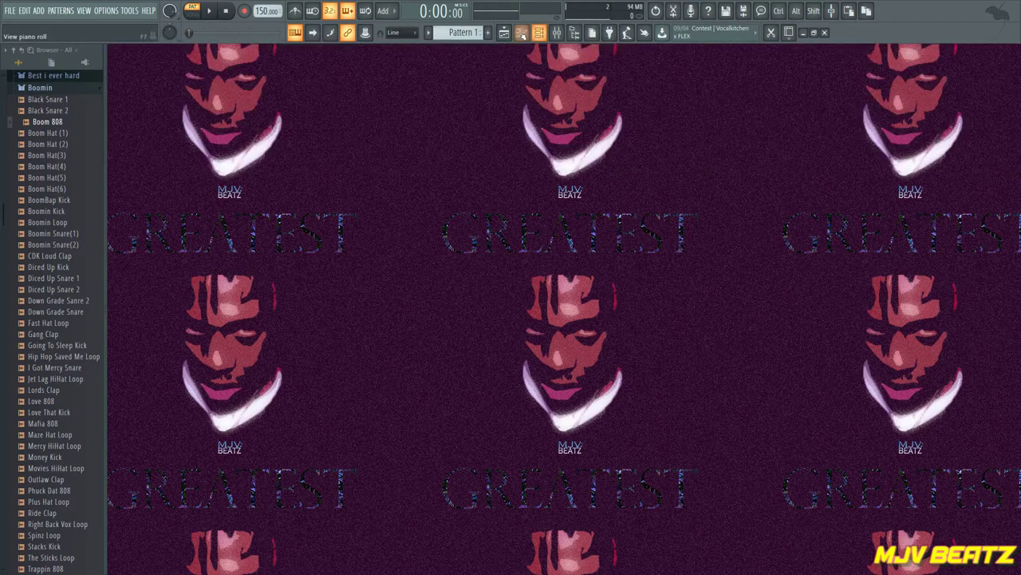
{"action": "left_click", "coordinate": [521, 32]}
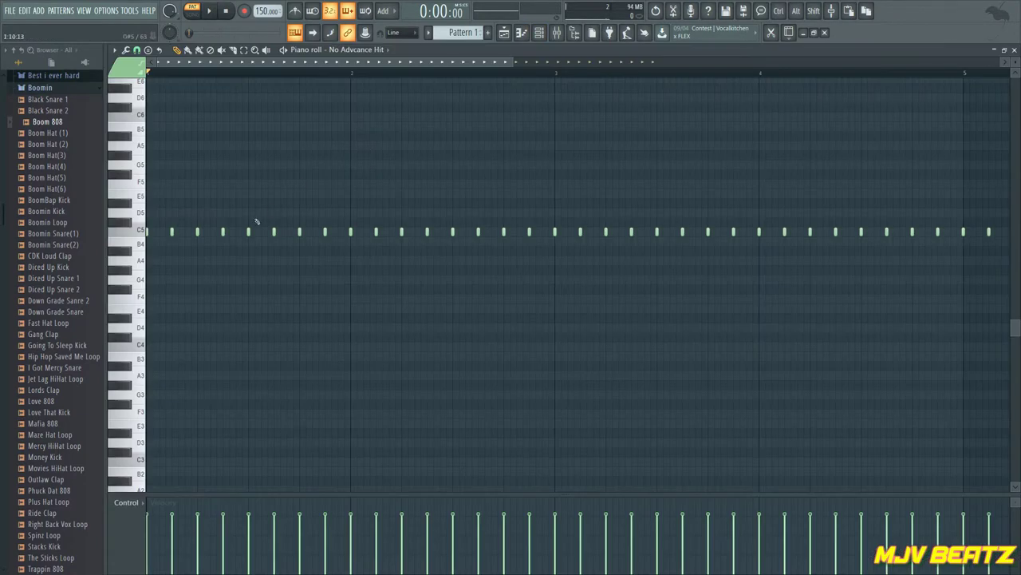
{"action": "left_click", "coordinate": [178, 260]}
{"action": "left_click", "coordinate": [184, 261]}
{"action": "left_click", "coordinate": [191, 261]}
{"action": "key", "text": "space"}
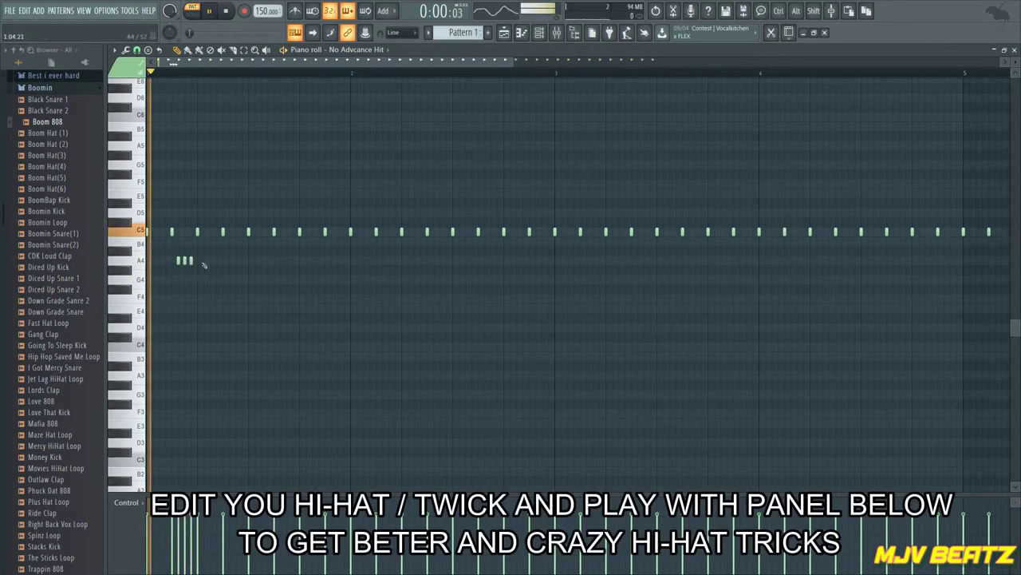
Step: Add a roll of three quick D5 notes just after the start of bar 2, then stop playback
{"action": "left_click", "coordinate": [357, 212]}
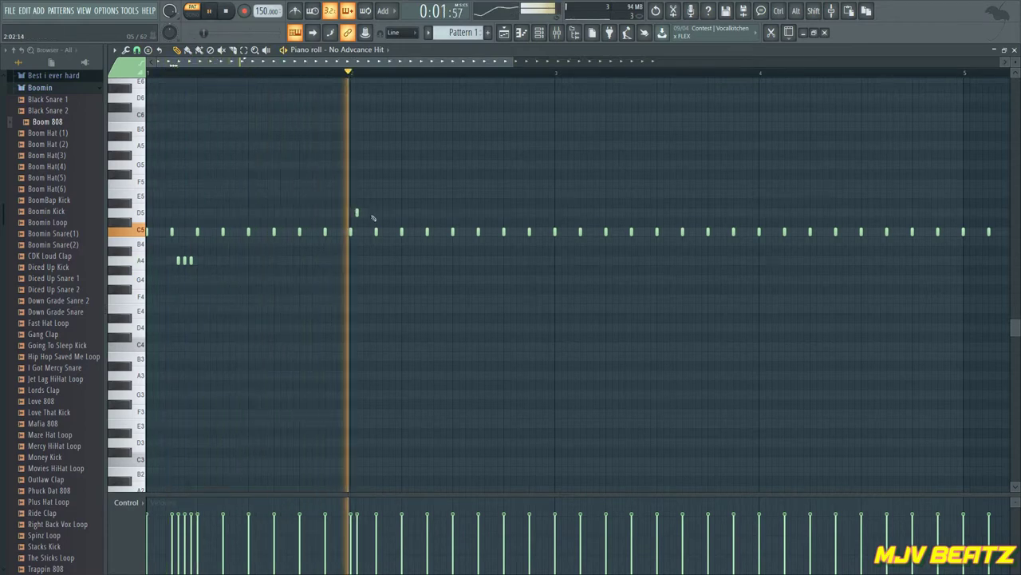
{"action": "left_click", "coordinate": [363, 213]}
{"action": "left_click", "coordinate": [370, 213]}
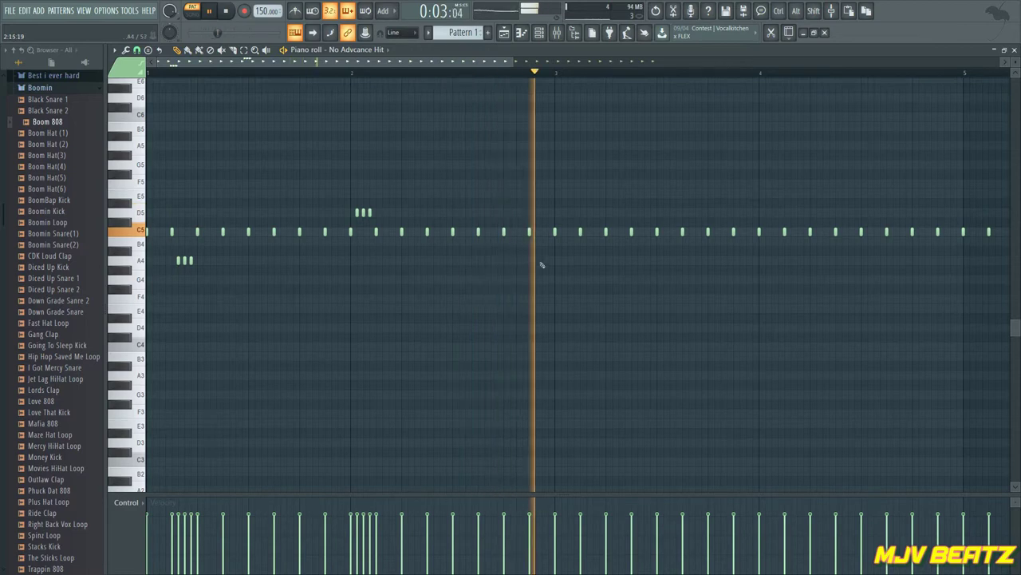
{"action": "key", "text": "space"}
Step: Add C5 hi-hat notes at steps 2 and 4 of bar 3 and play the pattern through the following bars
{"action": "left_click", "coordinate": [568, 232]}
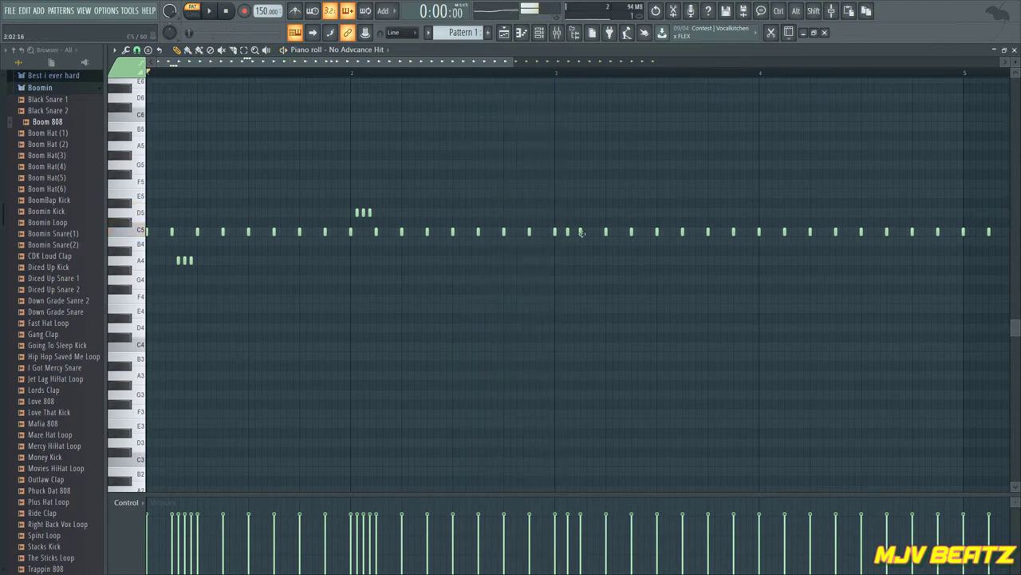
{"action": "left_click", "coordinate": [594, 233]}
{"action": "key", "text": "space"}
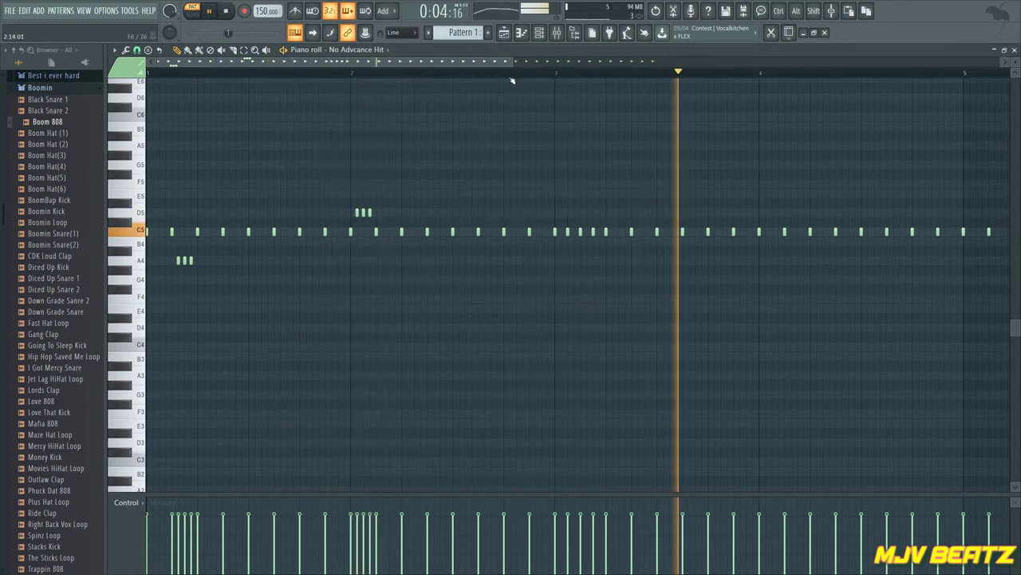
{"action": "left_click_drag", "start_coordinate": [506, 66], "coordinate": [524, 69]}
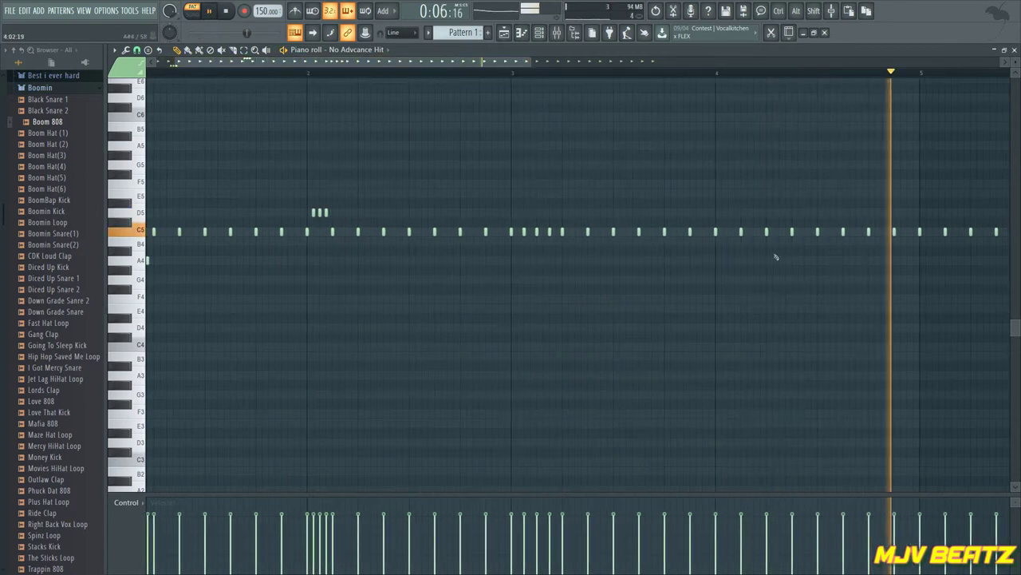
{"action": "key", "text": "space"}
{"action": "key", "text": "space"}
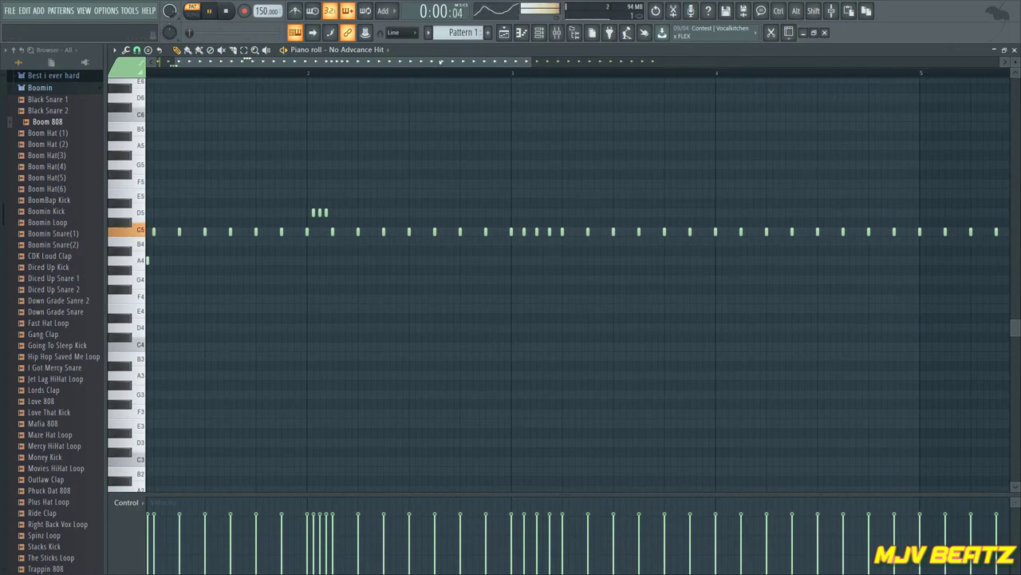
{"action": "left_click_drag", "start_coordinate": [441, 62], "coordinate": [582, 97]}
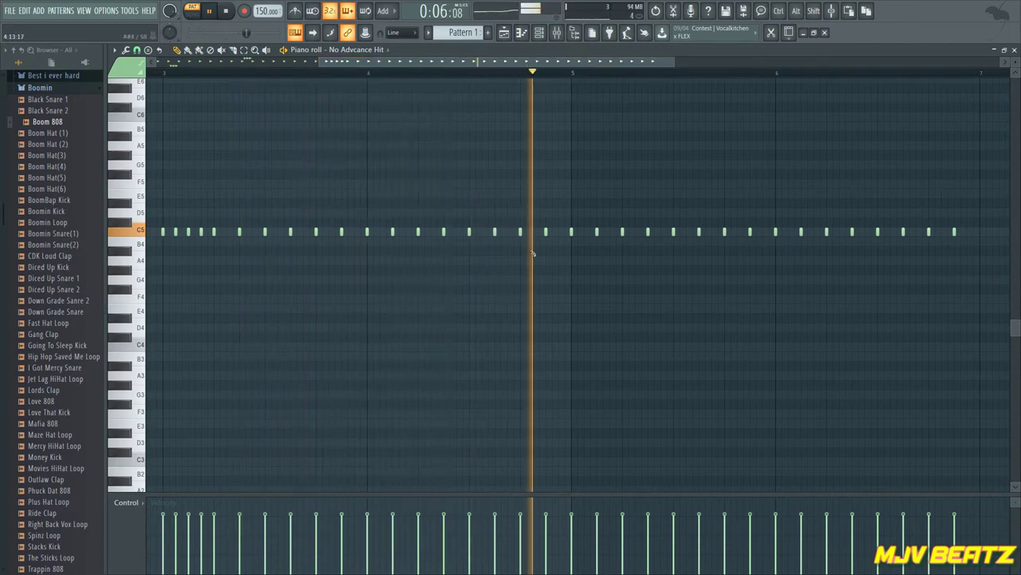
Step: Fill the end of bar 4 with three quick C5 notes after step 15, ramp the roll's velocities upward as a fade-in, and play it
{"action": "key", "text": "space"}
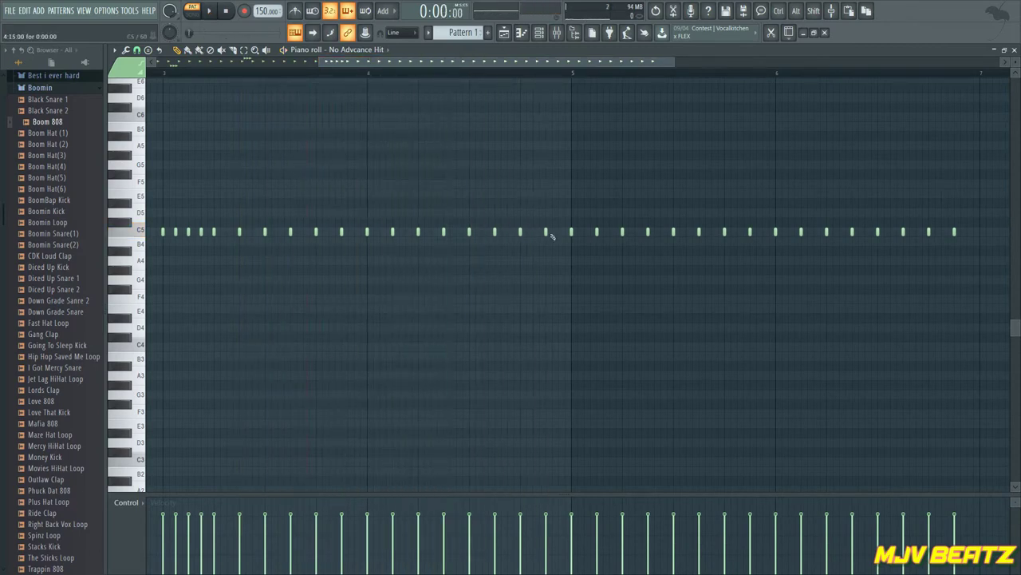
{"action": "left_click", "coordinate": [551, 232]}
{"action": "left_click", "coordinate": [558, 232]}
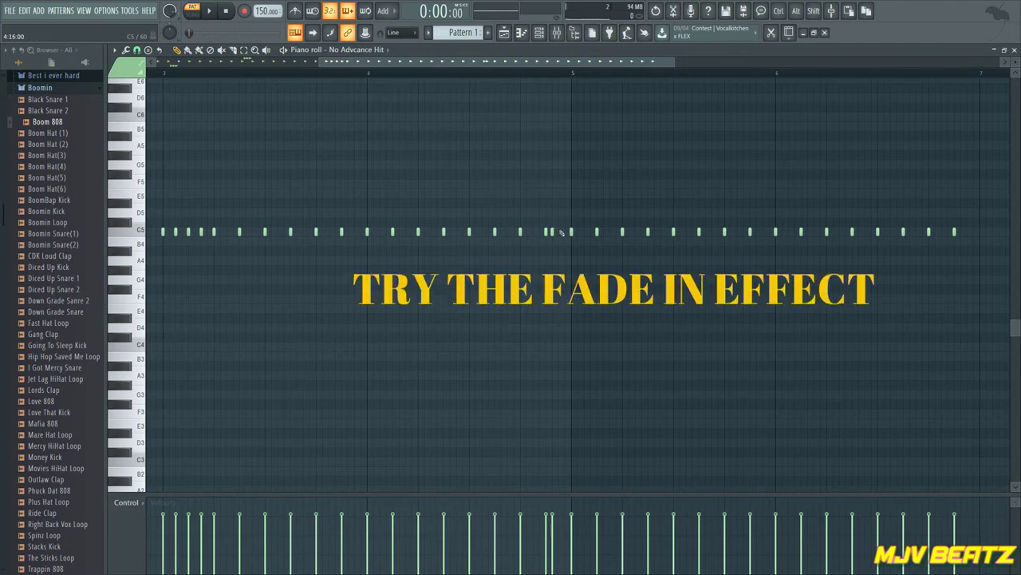
{"action": "left_click", "coordinate": [565, 232]}
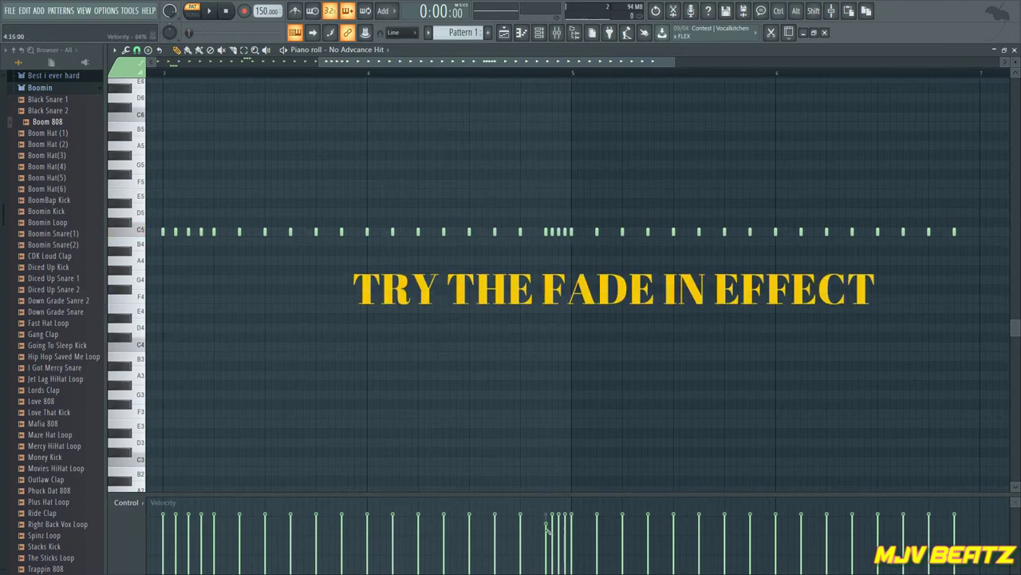
{"action": "left_click_drag", "start_coordinate": [547, 530], "coordinate": [545, 547]}
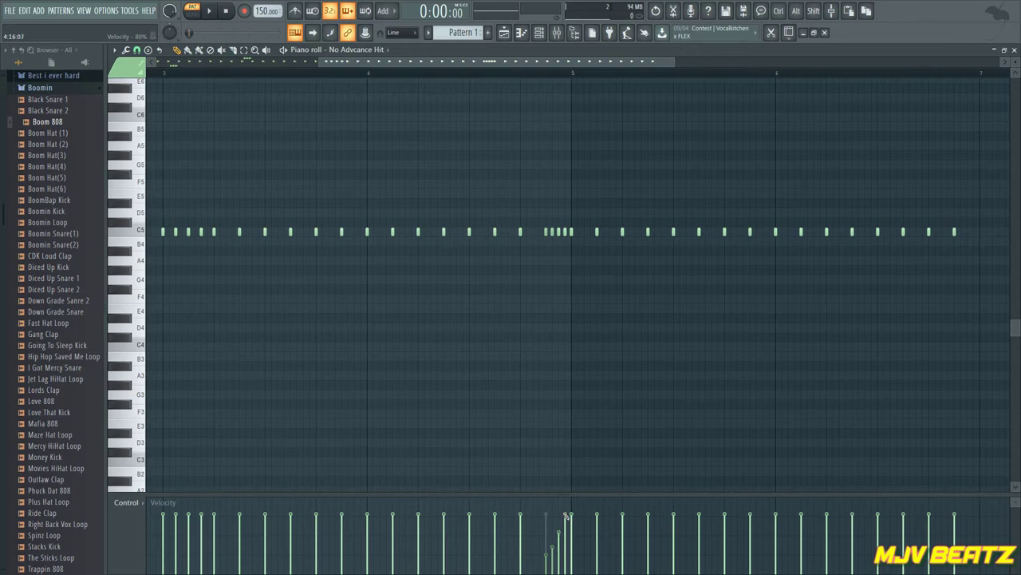
{"action": "key", "text": "space"}
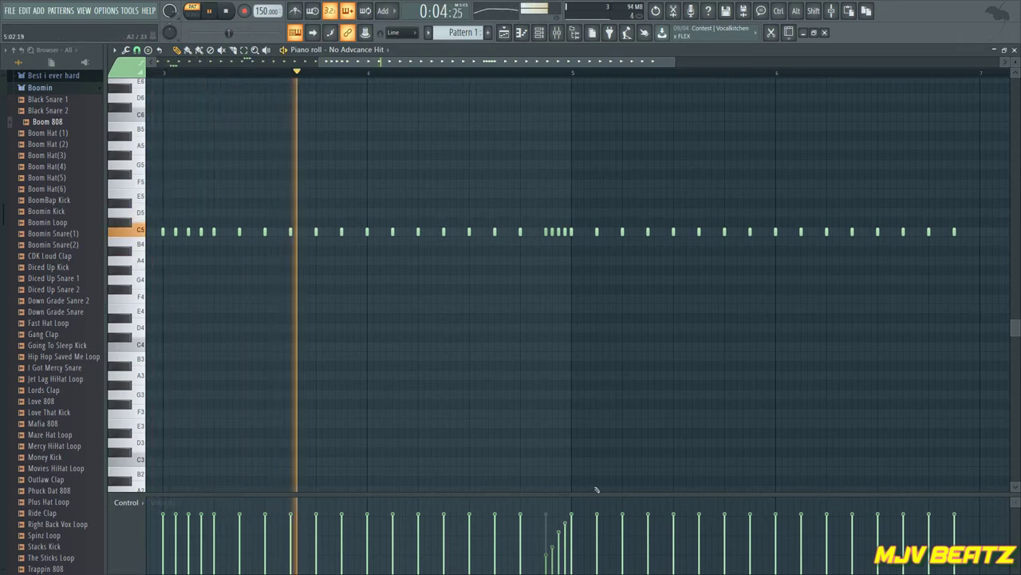
Step: Compare with the Bad Guy Kick notes, delete the hi-hat note at step 13 of bar 6 and replay the pattern
{"action": "left_click", "coordinate": [906, 233]}
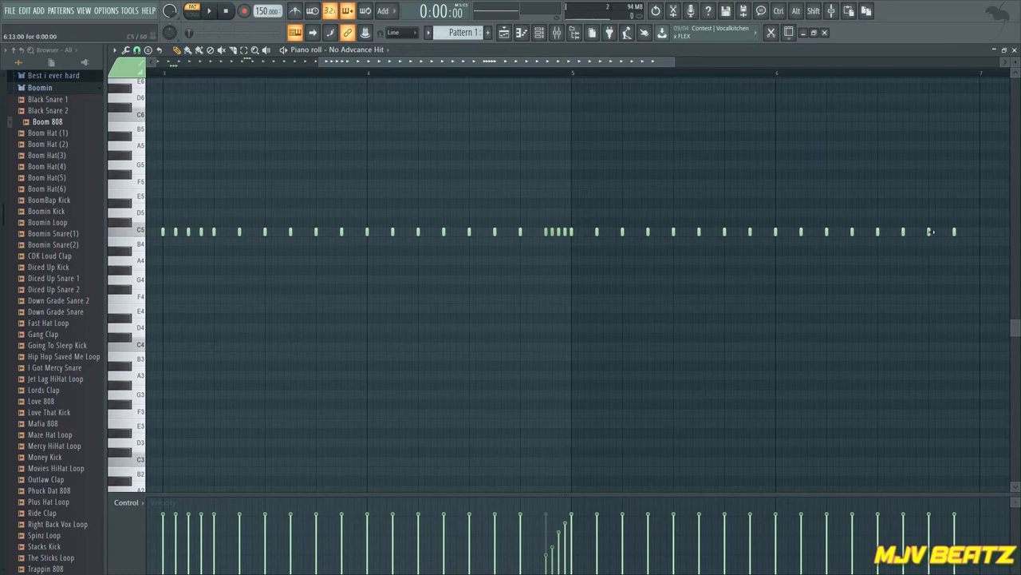
{"action": "key", "text": "ctrl+z"}
{"action": "right_click", "coordinate": [930, 232]}
{"action": "left_click", "coordinate": [930, 232]}
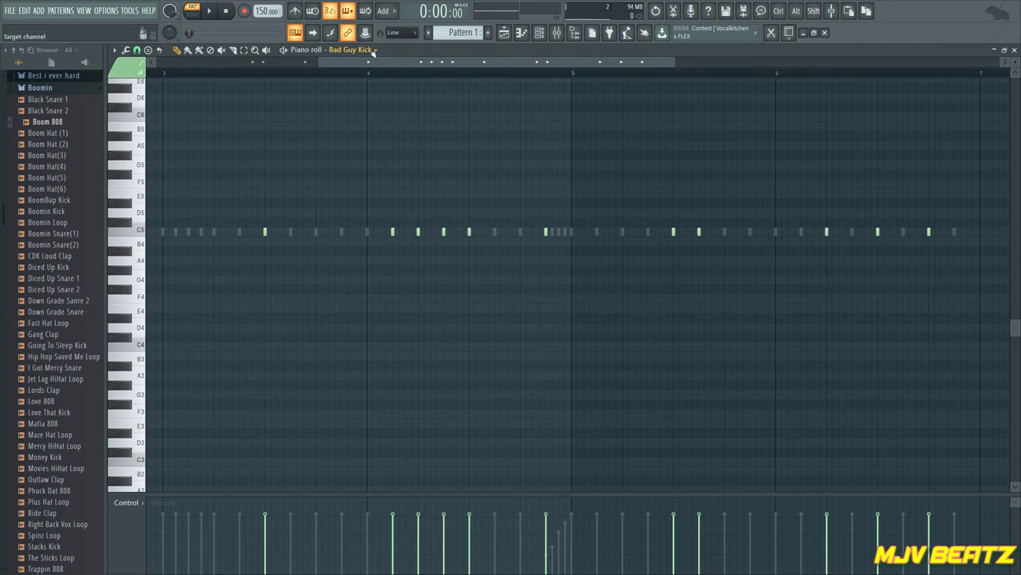
{"action": "scroll", "coordinate": [376, 52], "scroll_direction": "down", "scroll_amount": 2}
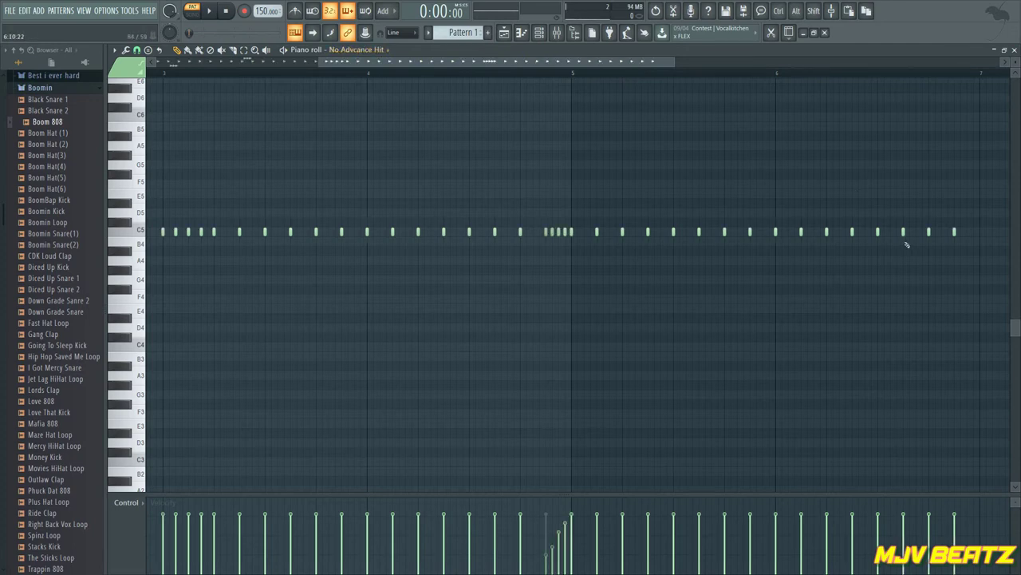
{"action": "right_click", "coordinate": [929, 231]}
{"action": "key", "text": "space"}
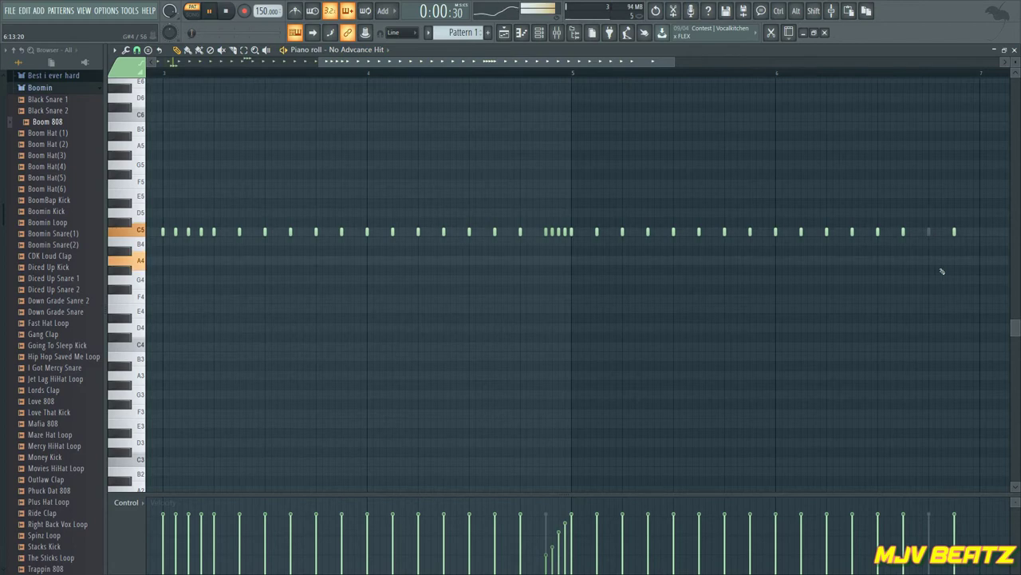
Step: Add C5 hi-hat notes at steps 12, 13 and 14 of bar 6 while the pattern plays
{"action": "left_click", "coordinate": [924, 233]}
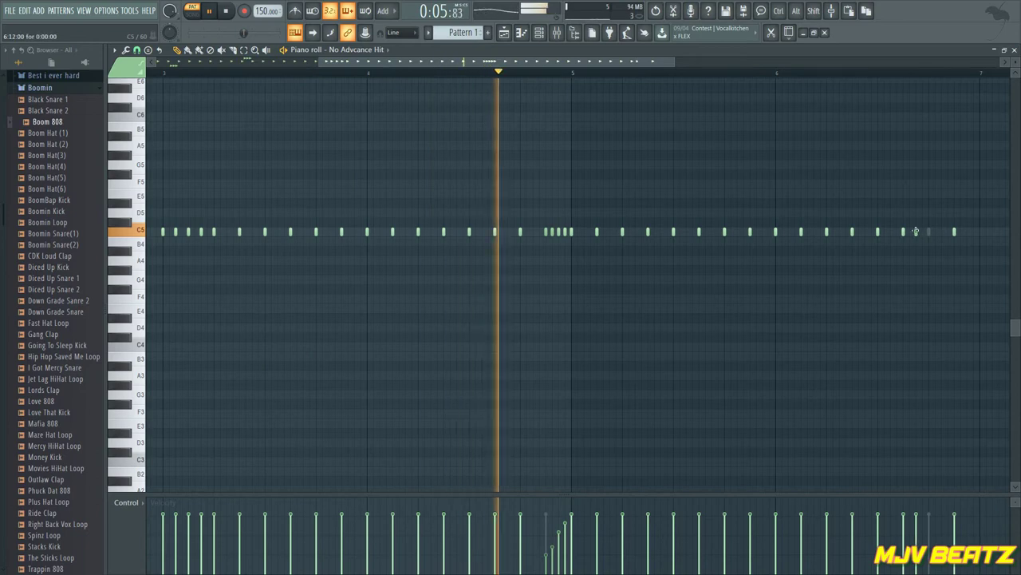
{"action": "left_click", "coordinate": [944, 233]}
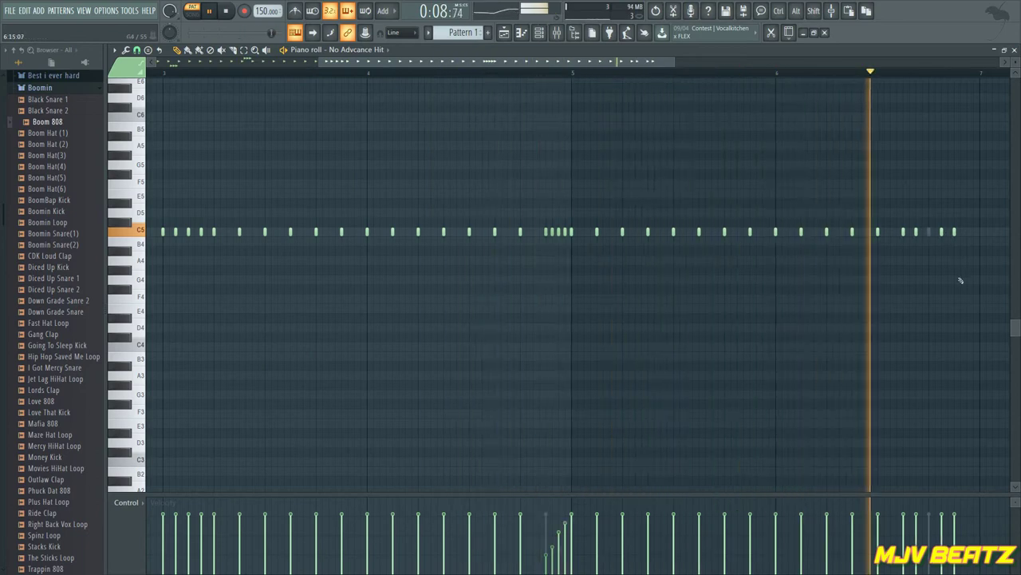
{"action": "left_click", "coordinate": [931, 234]}
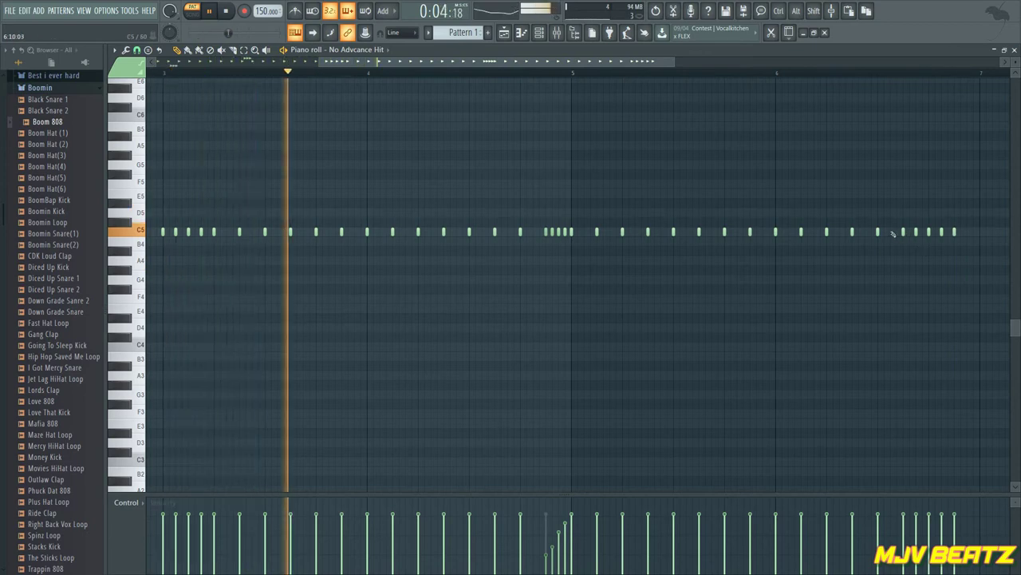
Step: Add B4 hi-hat notes at steps 2 and 4 of bar 6, listen to the pattern and stop playback
{"action": "left_click", "coordinate": [789, 241]}
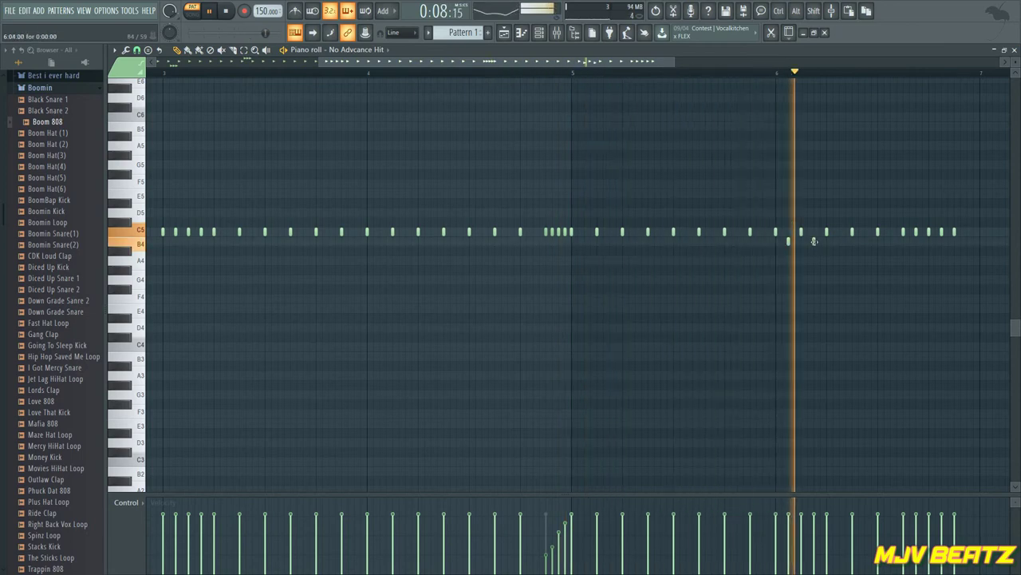
{"action": "left_click", "coordinate": [814, 241]}
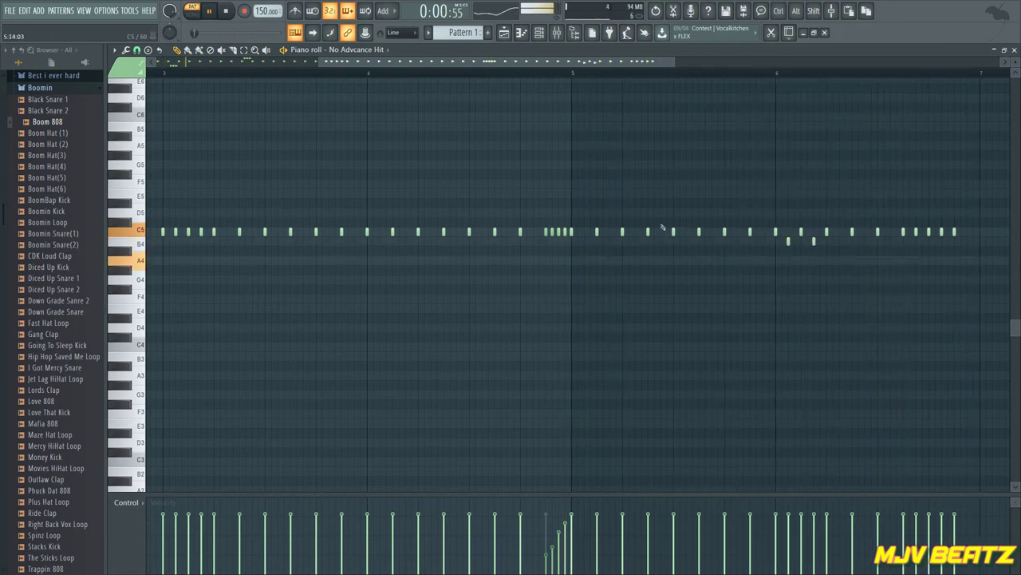
{"action": "key", "text": "space"}
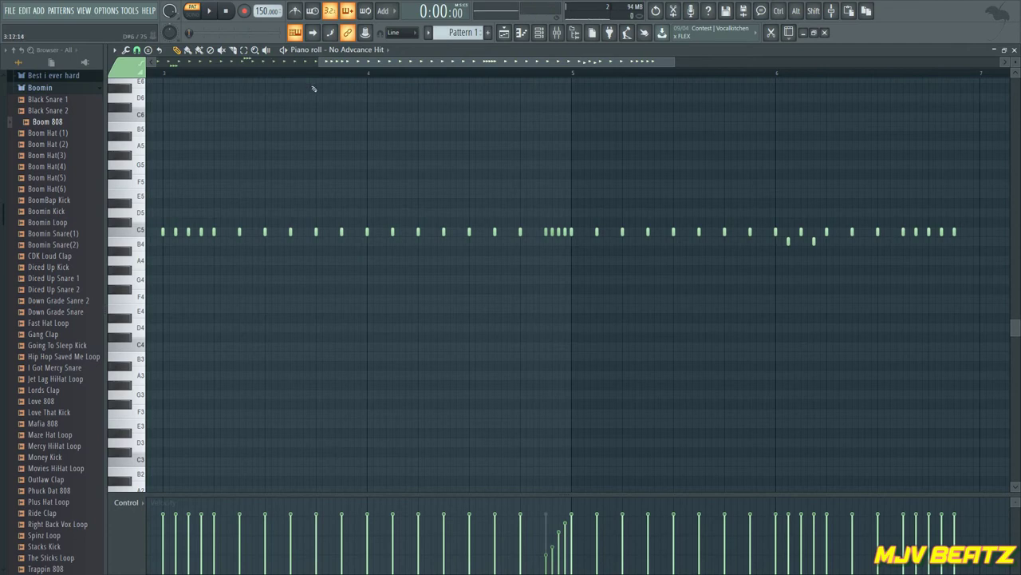
Step: Close the piano roll, listen to the full drum pattern from the channel rack, stop playback and close the rack
{"action": "left_click", "coordinate": [1014, 50]}
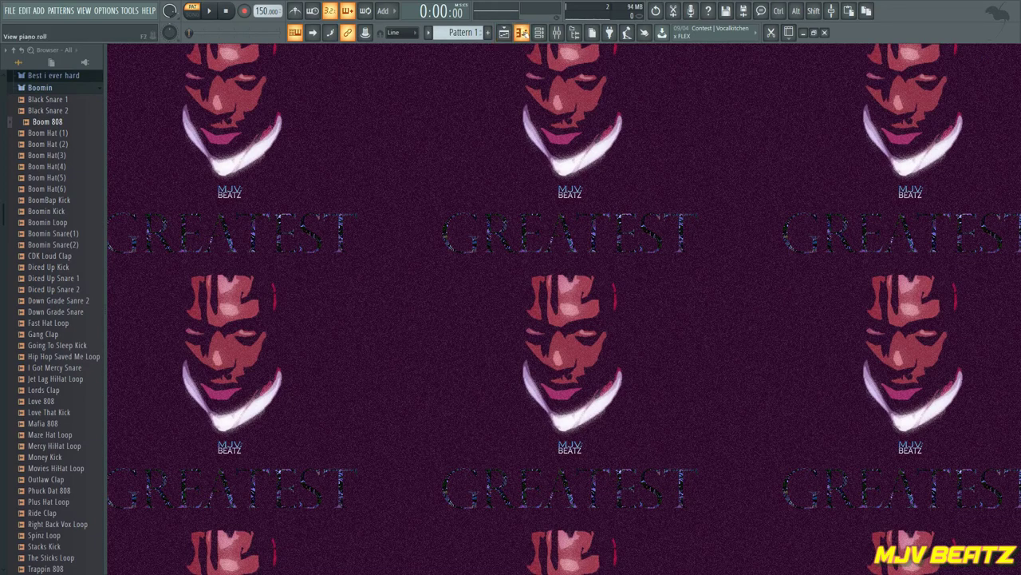
{"action": "left_click", "coordinate": [539, 32]}
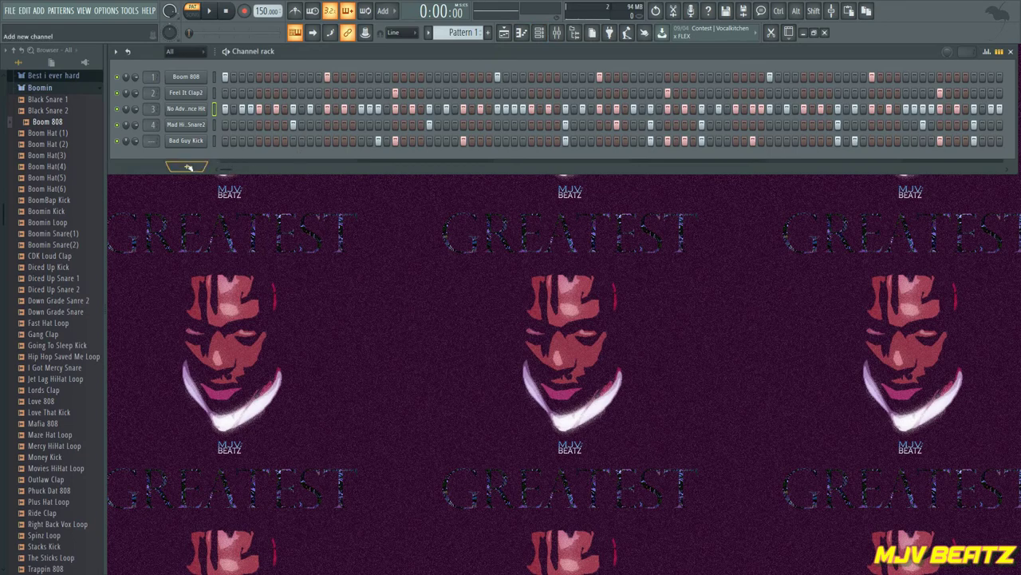
{"action": "key", "text": "space"}
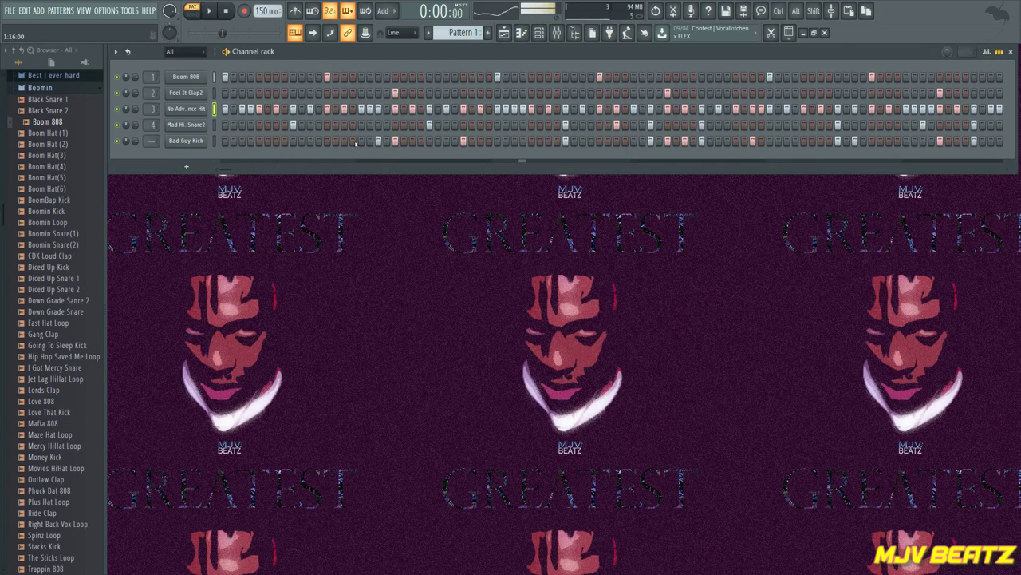
{"action": "key", "text": "space"}
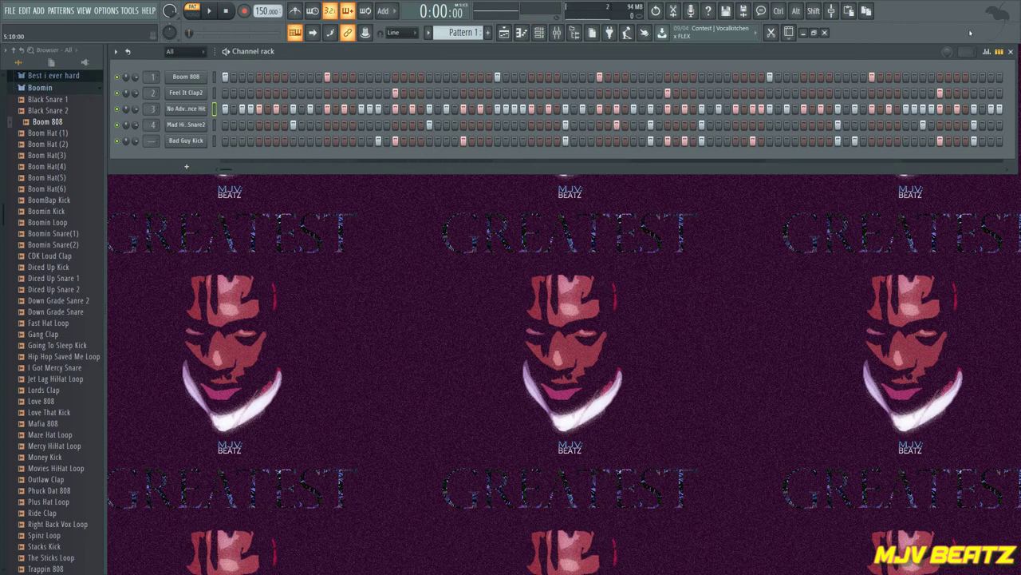
{"action": "left_click", "coordinate": [1009, 52]}
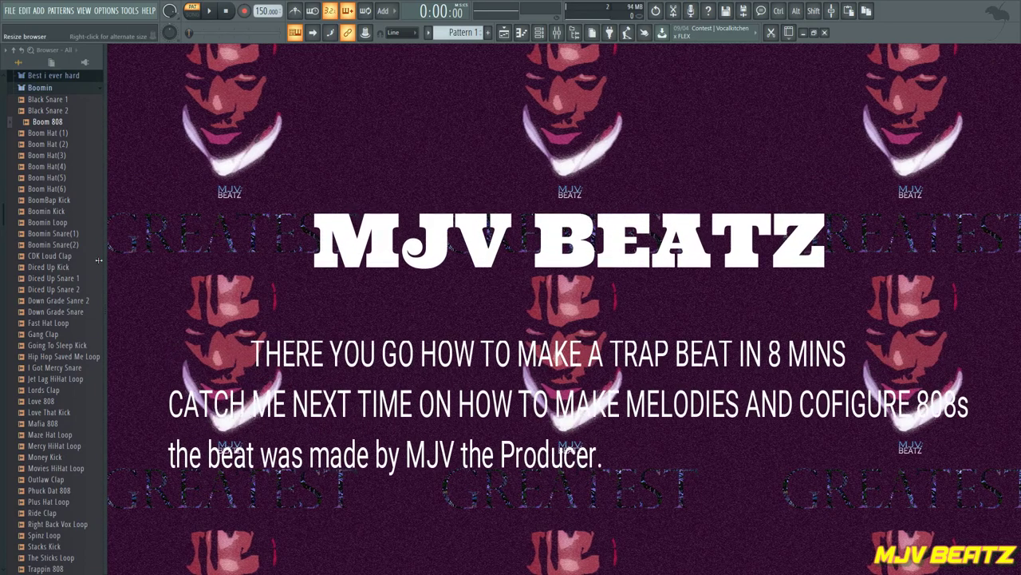
Step: Collapse the sample browser and restore it at a narrower width
{"action": "left_click_drag", "start_coordinate": [98, 259], "coordinate": [2, 245]}
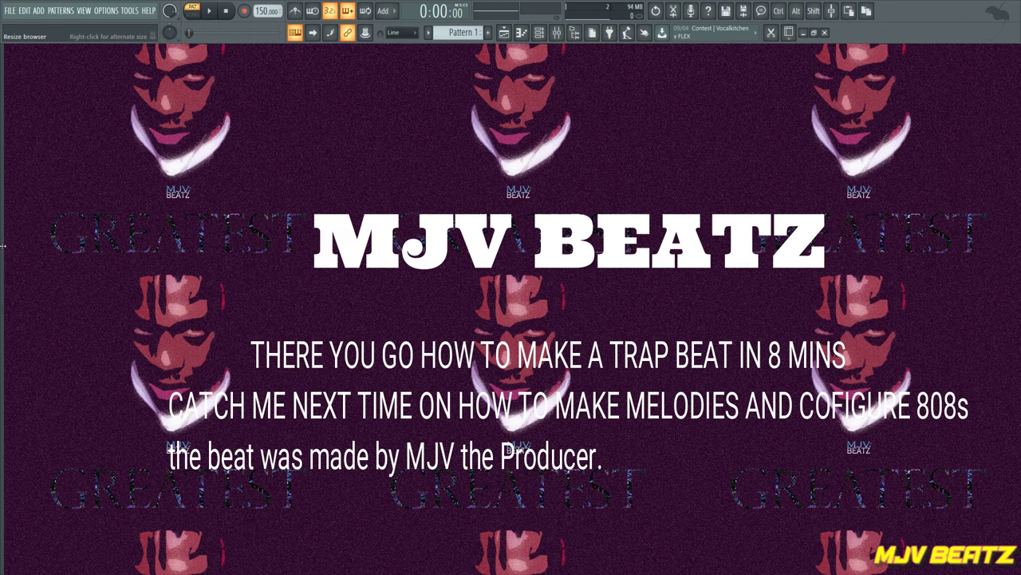
{"action": "left_click_drag", "start_coordinate": [2, 245], "coordinate": [80, 247]}
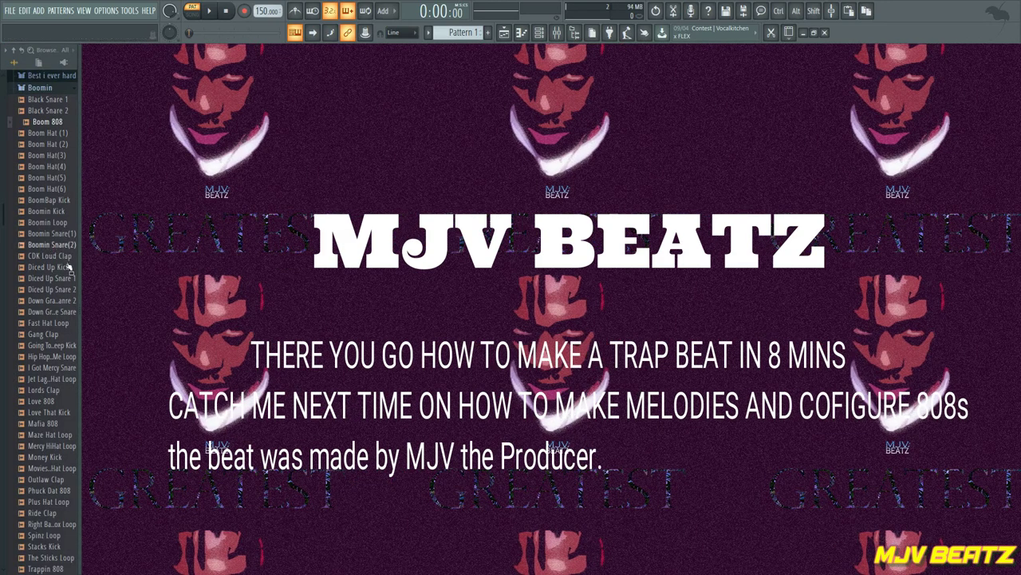